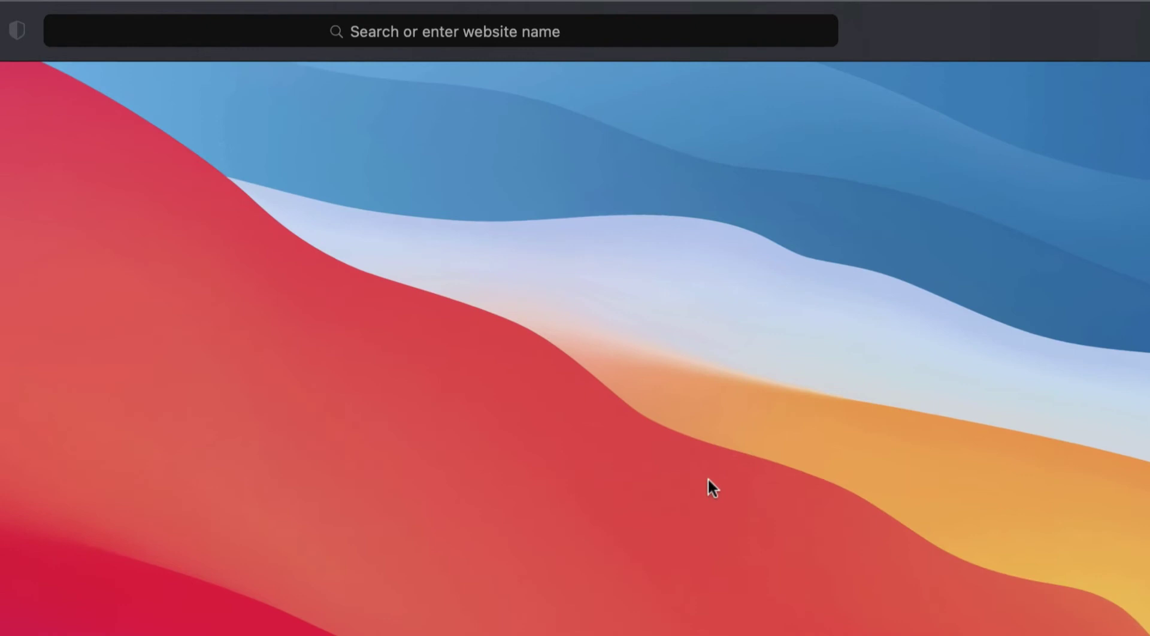
click(545, 34)
text(www.zoho.com/mail)
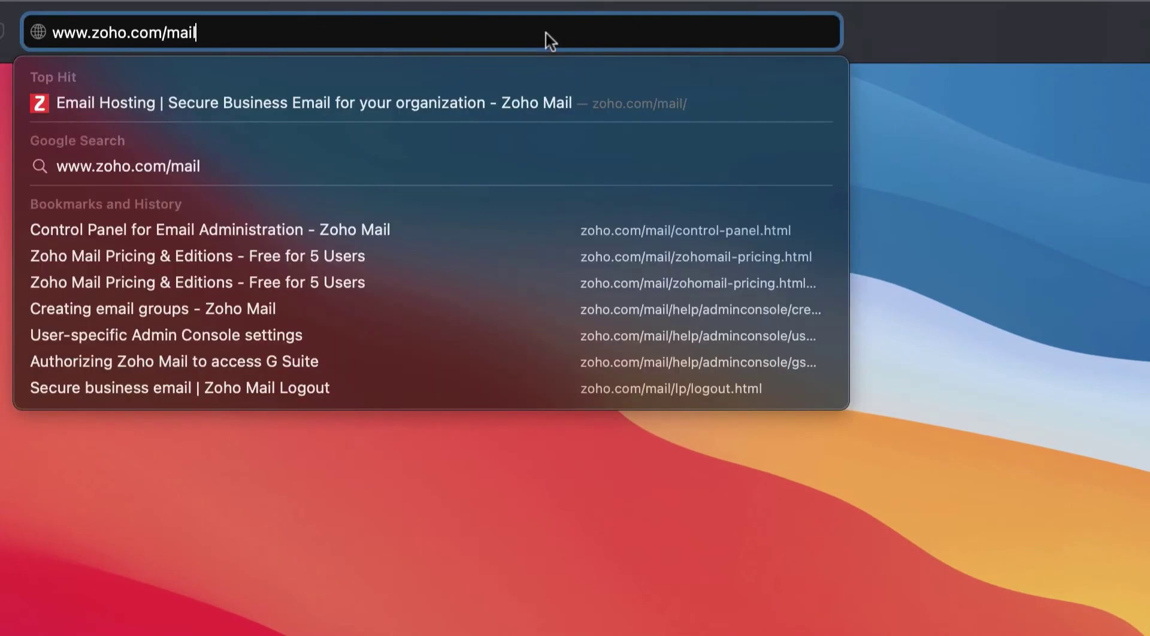
key(Return)
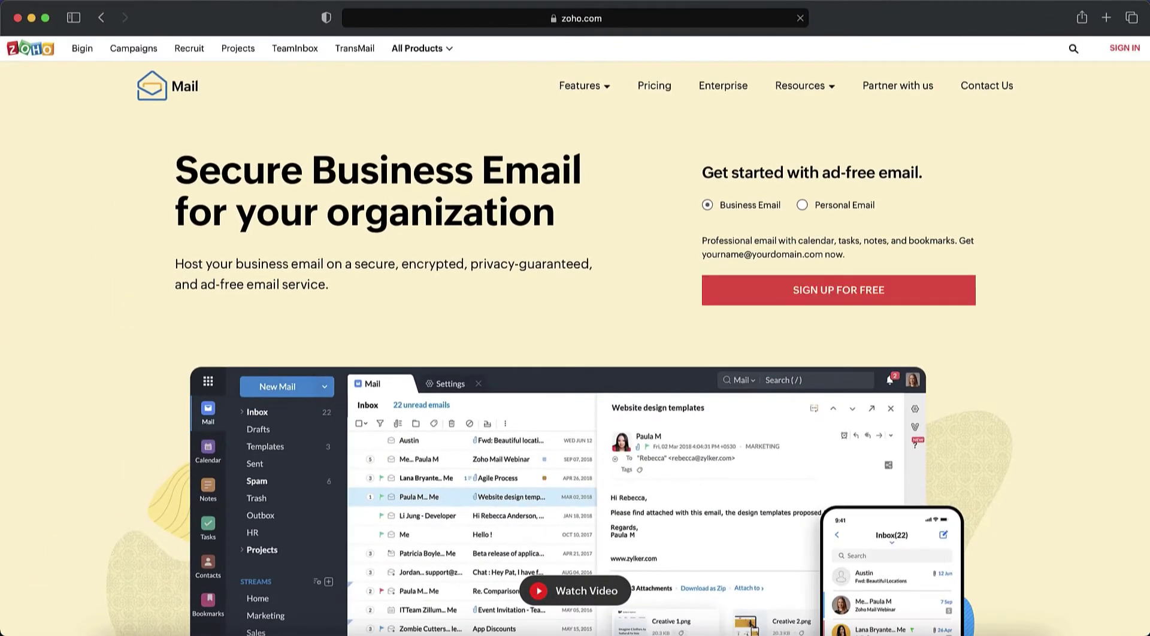
Bring up the sign-up plan cards, including the Forever Free Plan.
click(771, 292)
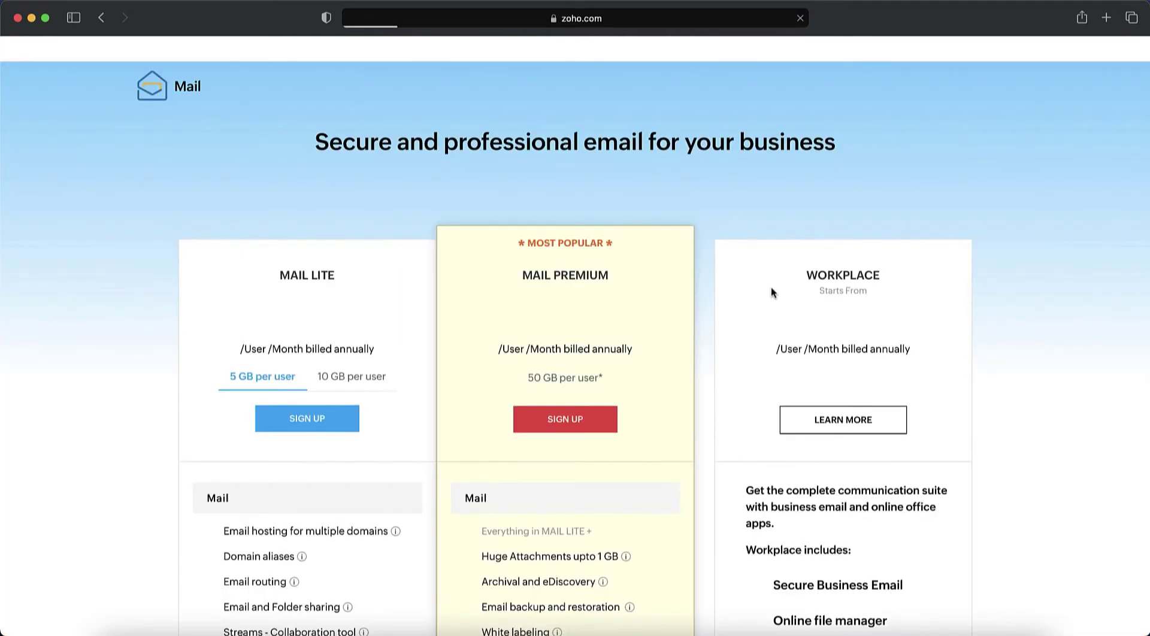
scroll(771, 292, down, 10)
scroll(771, 286, down, 6)
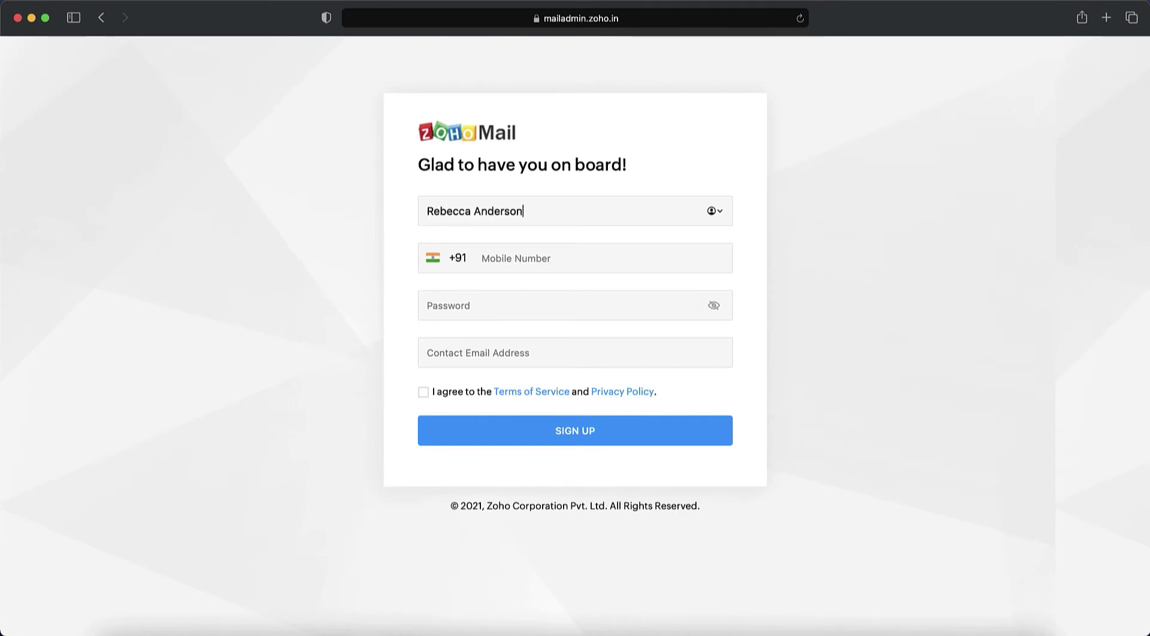
Fill the sign-up form with the user's full name, a password and contact e-mail.
key(Tab)
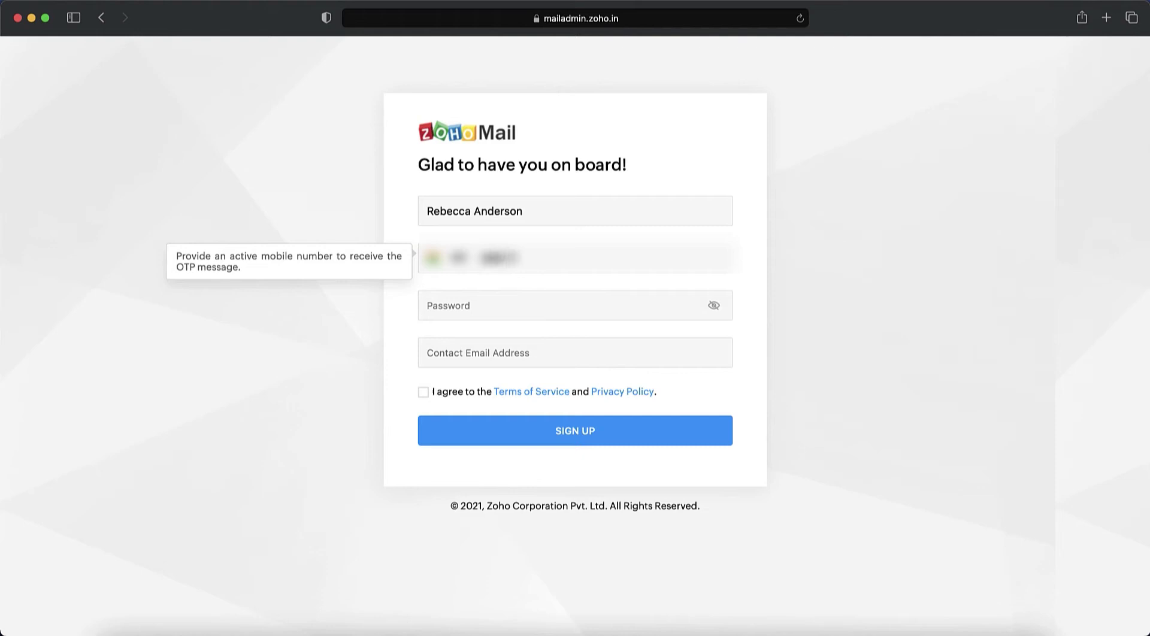
key(Tab)
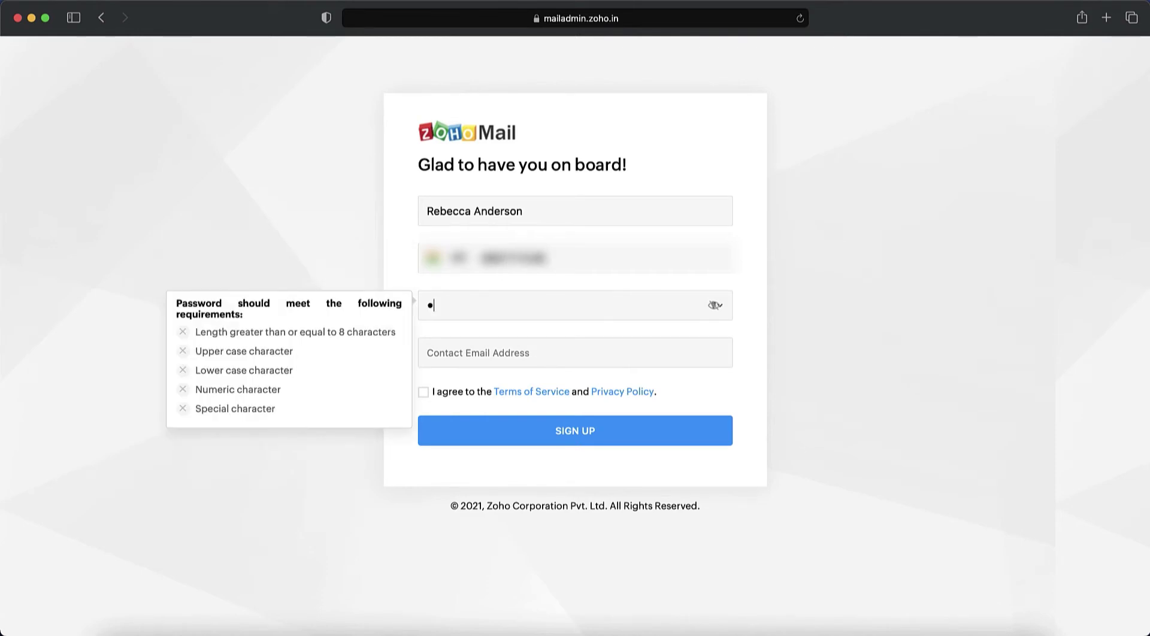
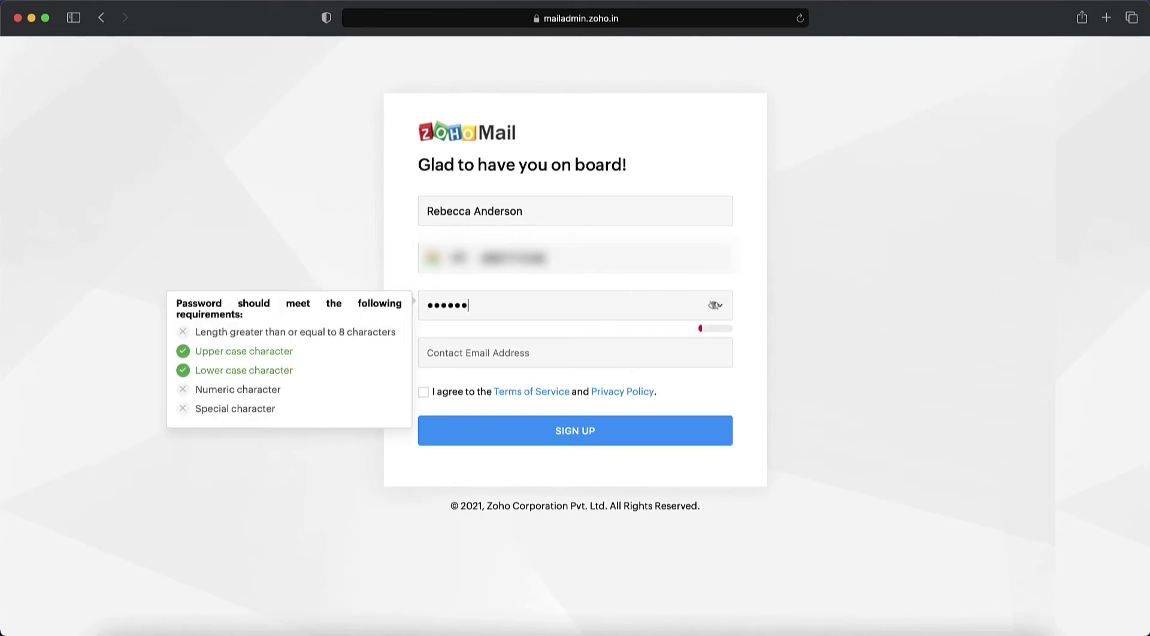
key(Tab)
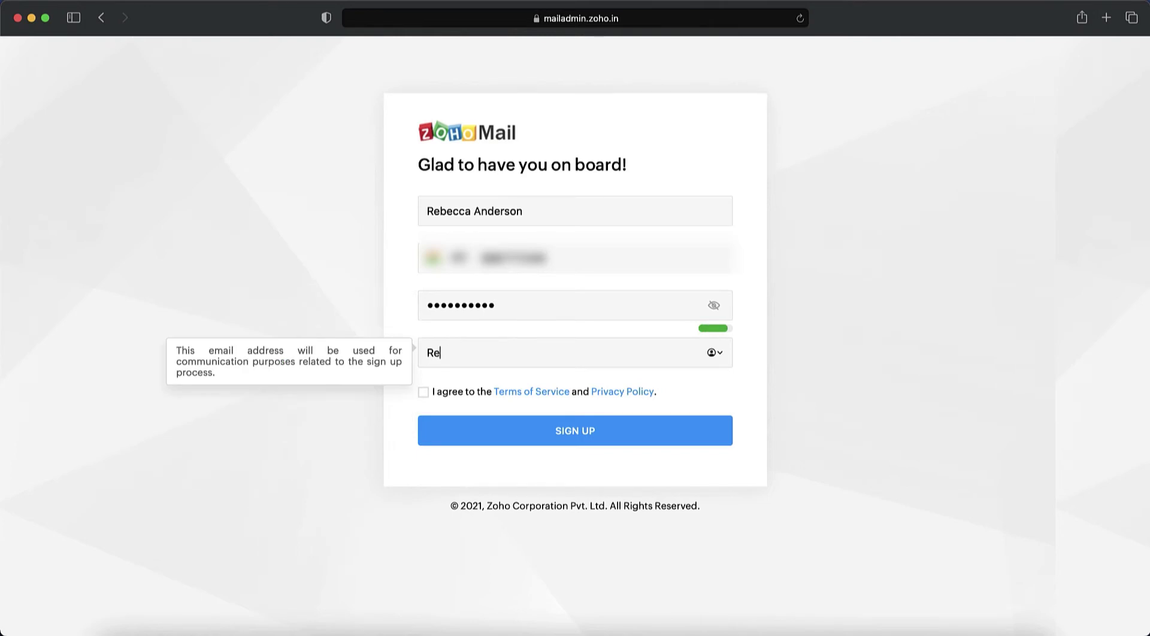
Accept the terms, submit the sign-up and enter the mobile verification code.
click(451, 395)
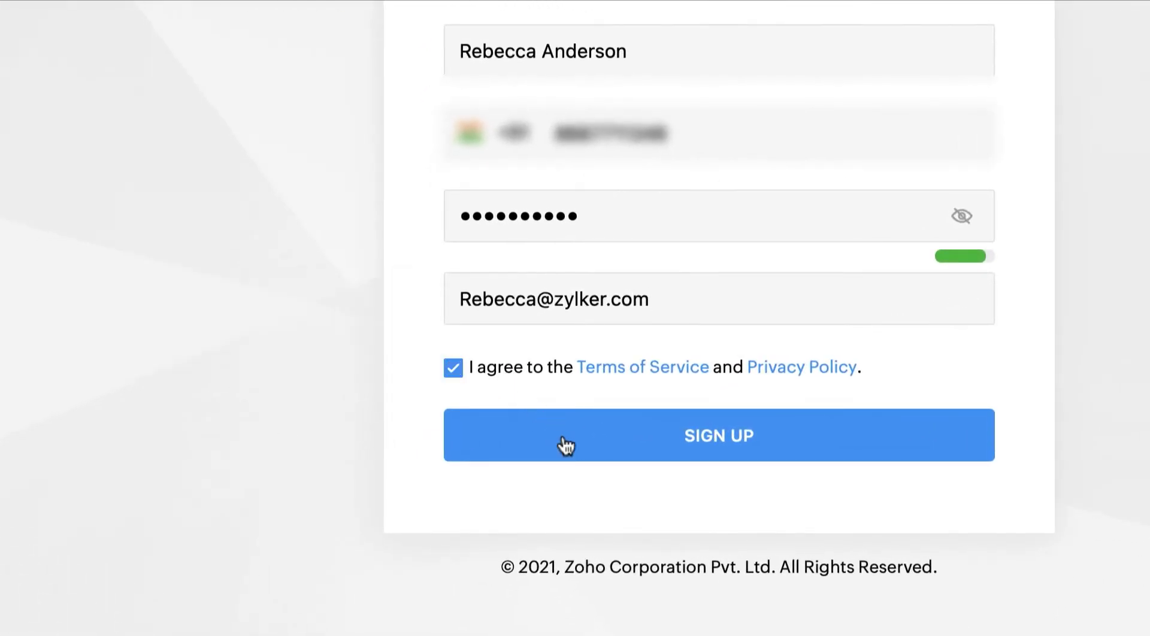
click(566, 446)
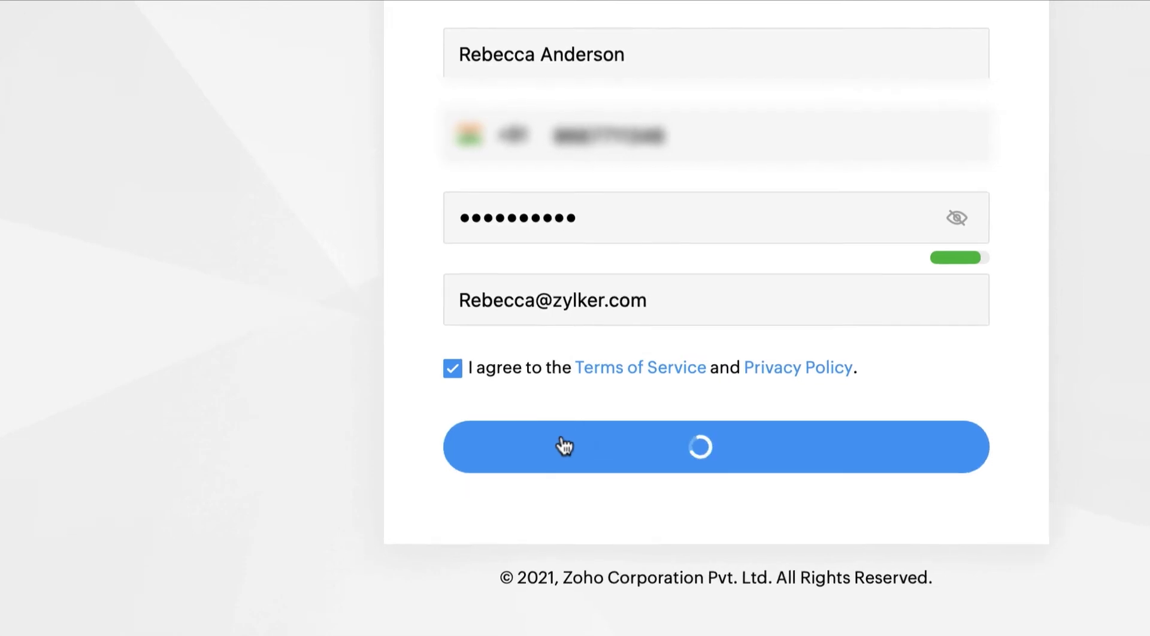
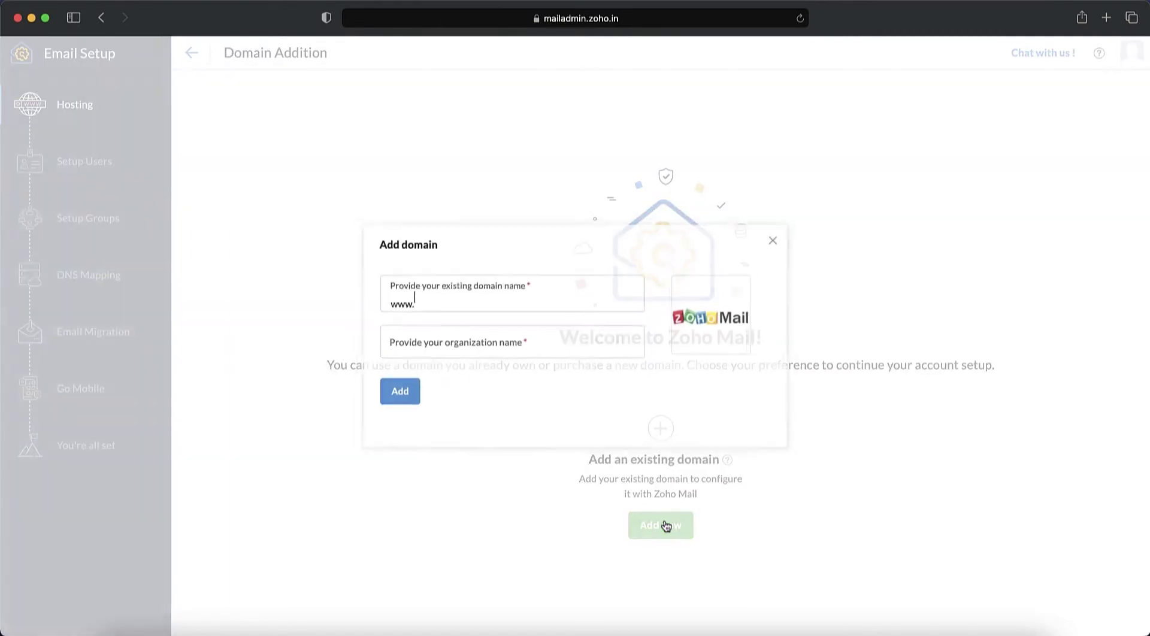
Add the domain zylker.live under the organization Zylker.
text(Zylker.live)
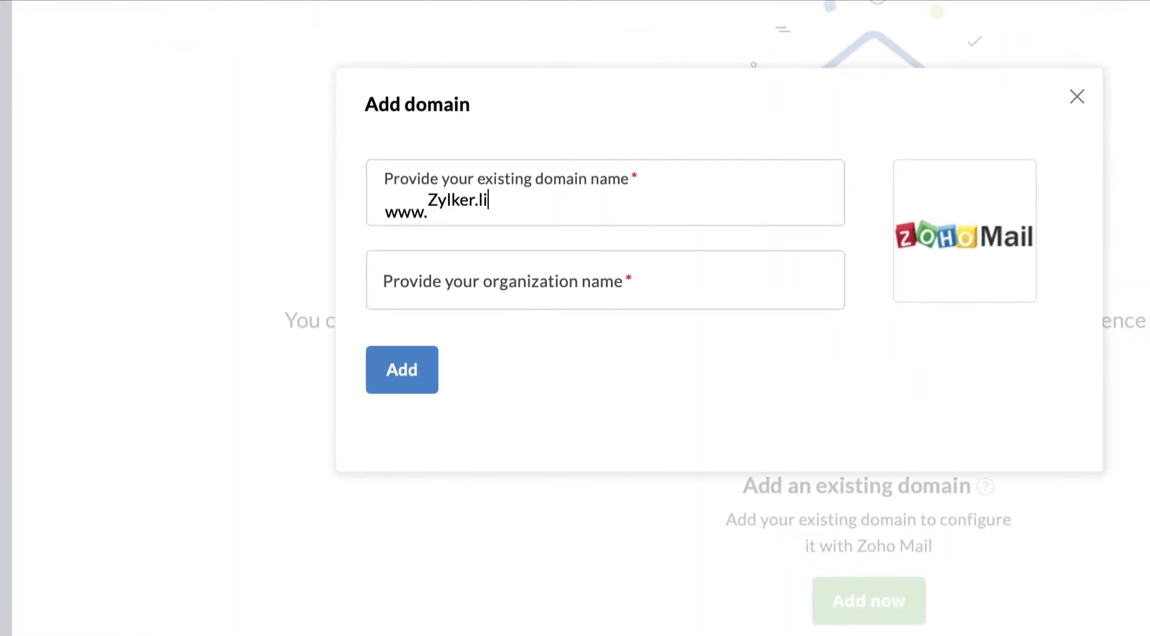
key(Tab)
text(Zylker)
click(412, 353)
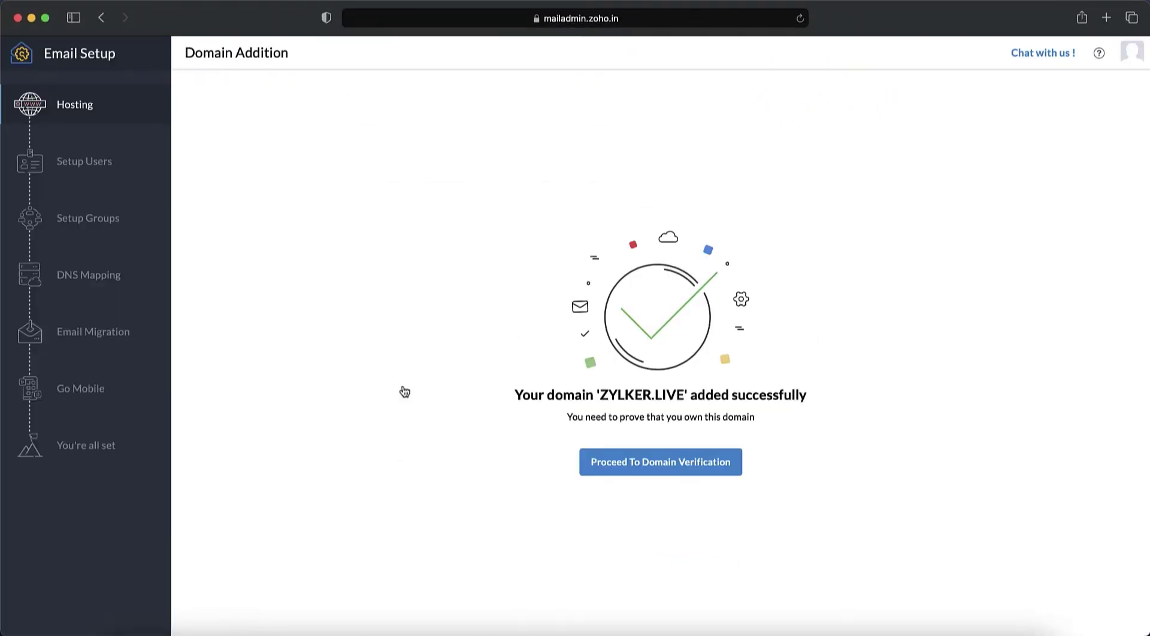
Proceed to domain verification using the TXT record method.
click(682, 473)
click(331, 133)
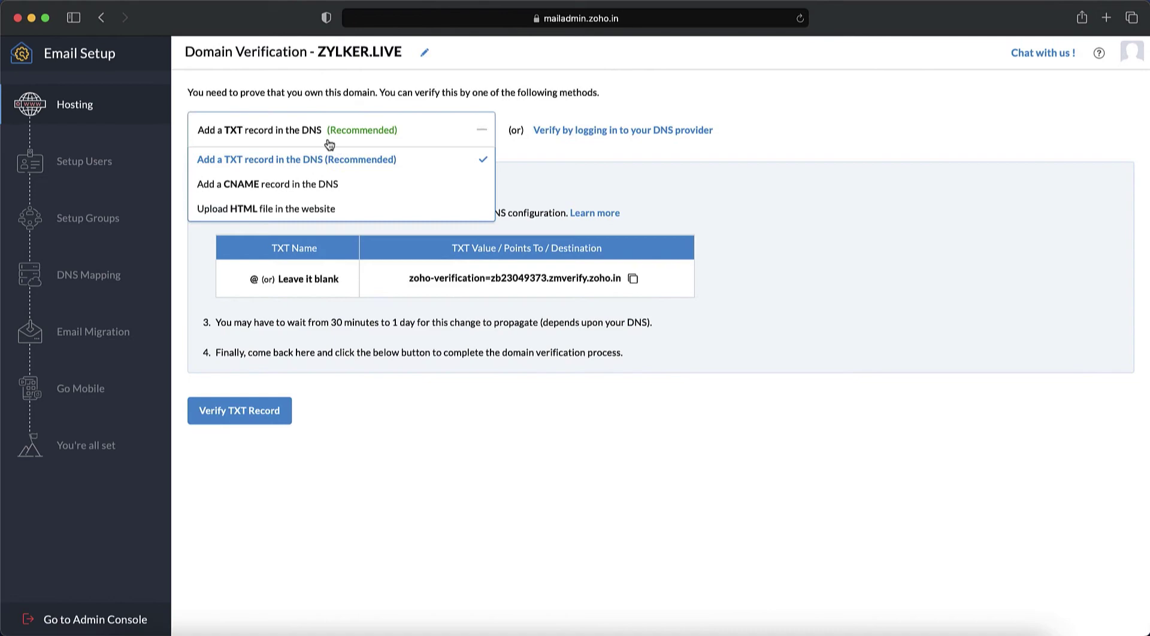
click(326, 163)
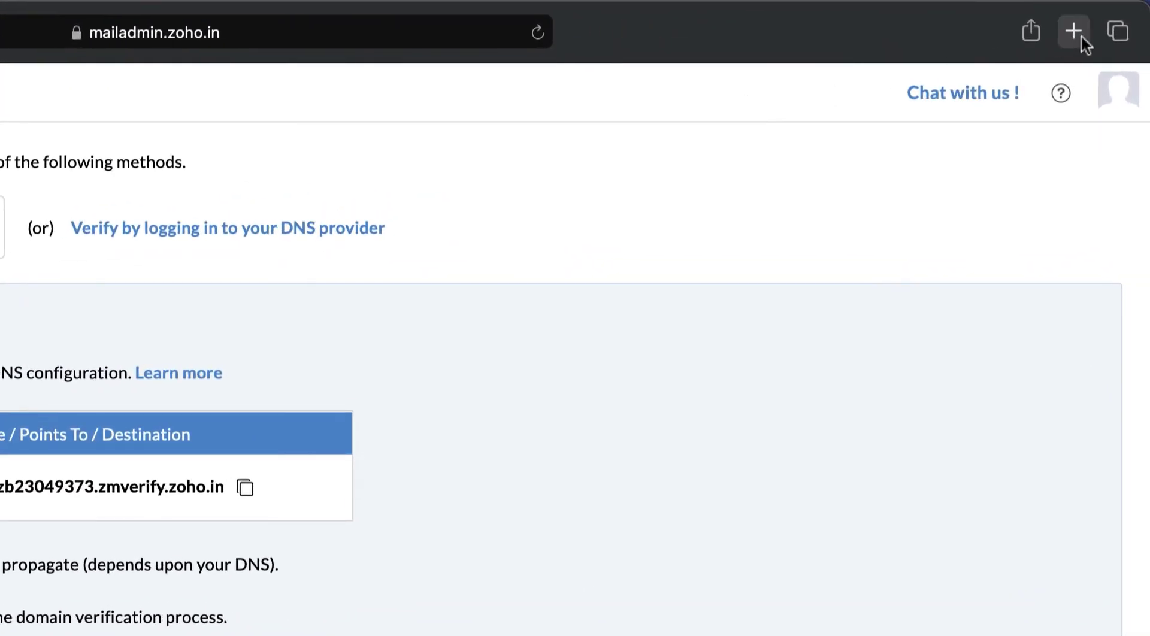
Open godaddy.com in a new tab and sign in.
click(1080, 34)
text(goda)
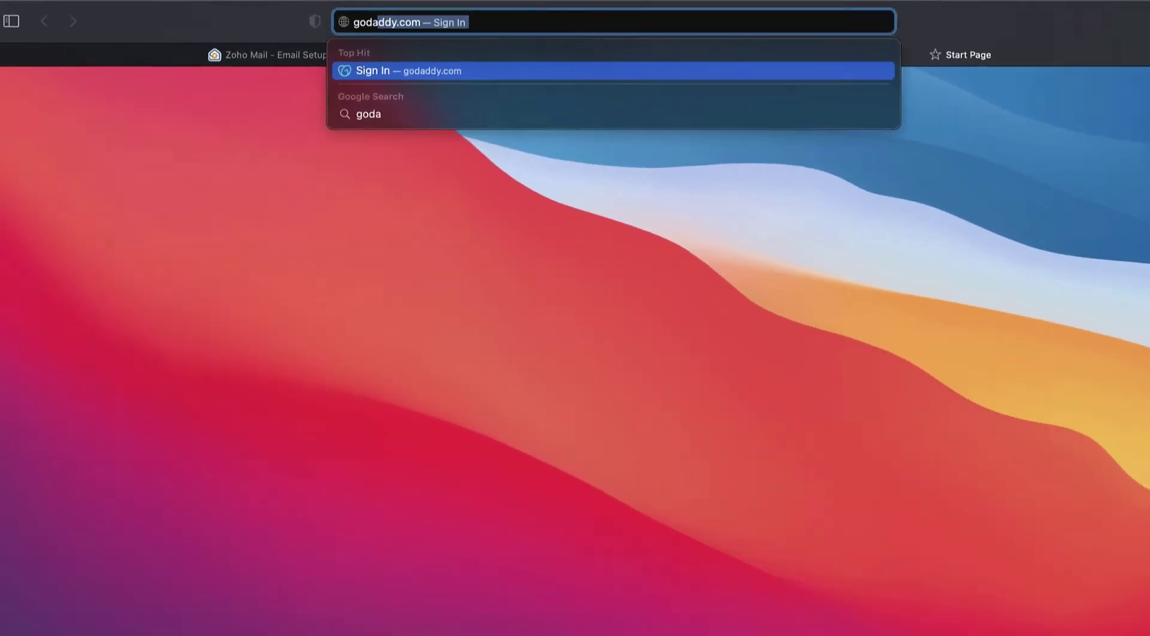
key(Return)
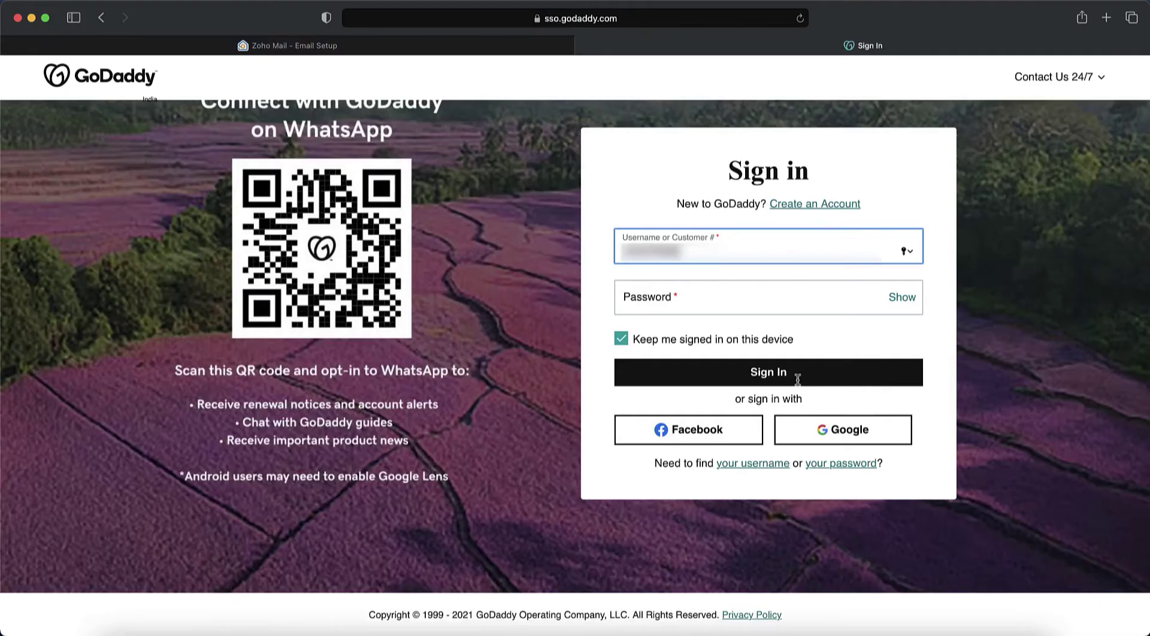
click(768, 373)
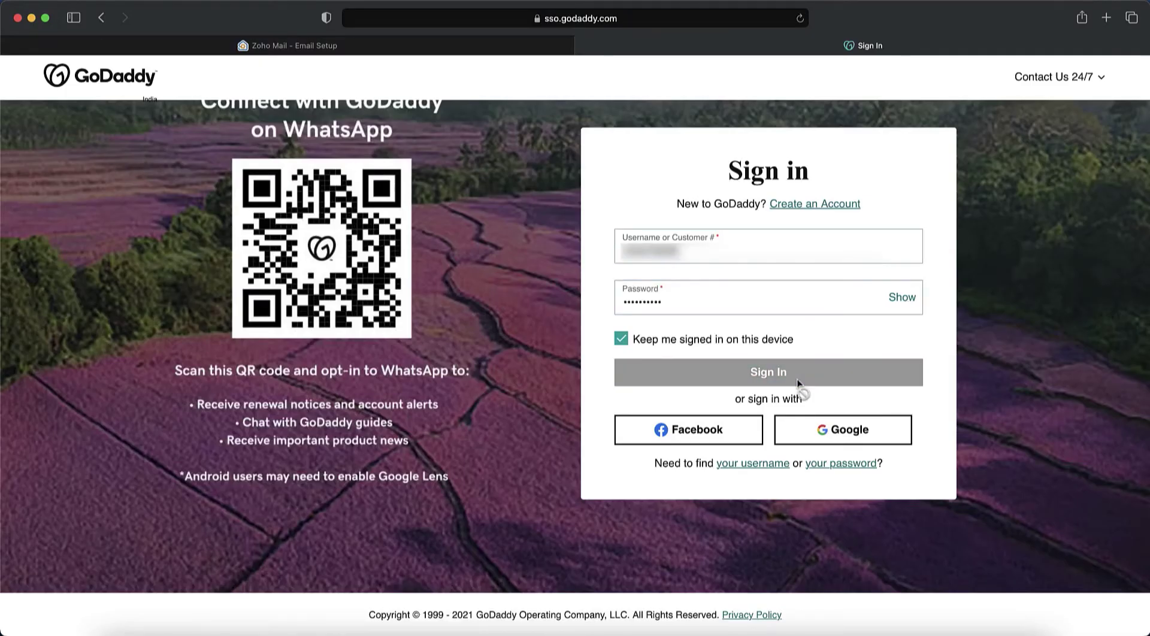
Open zylker.live's DNS records and start a new TXT record.
scroll(798, 385, down, 4)
scroll(799, 385, down, 3)
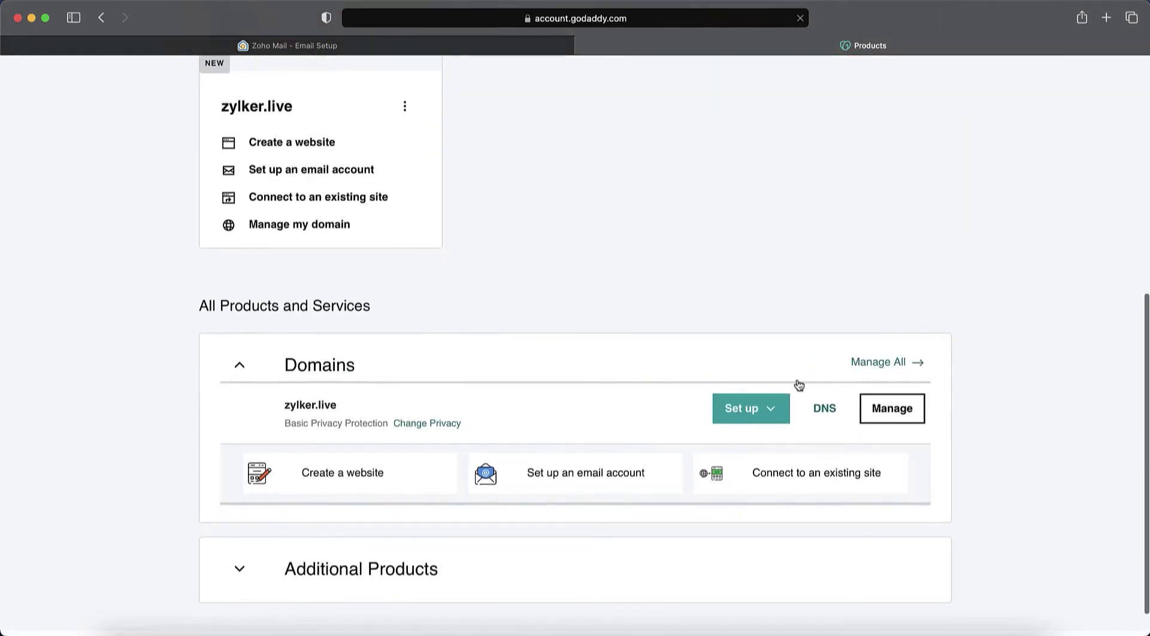
click(818, 409)
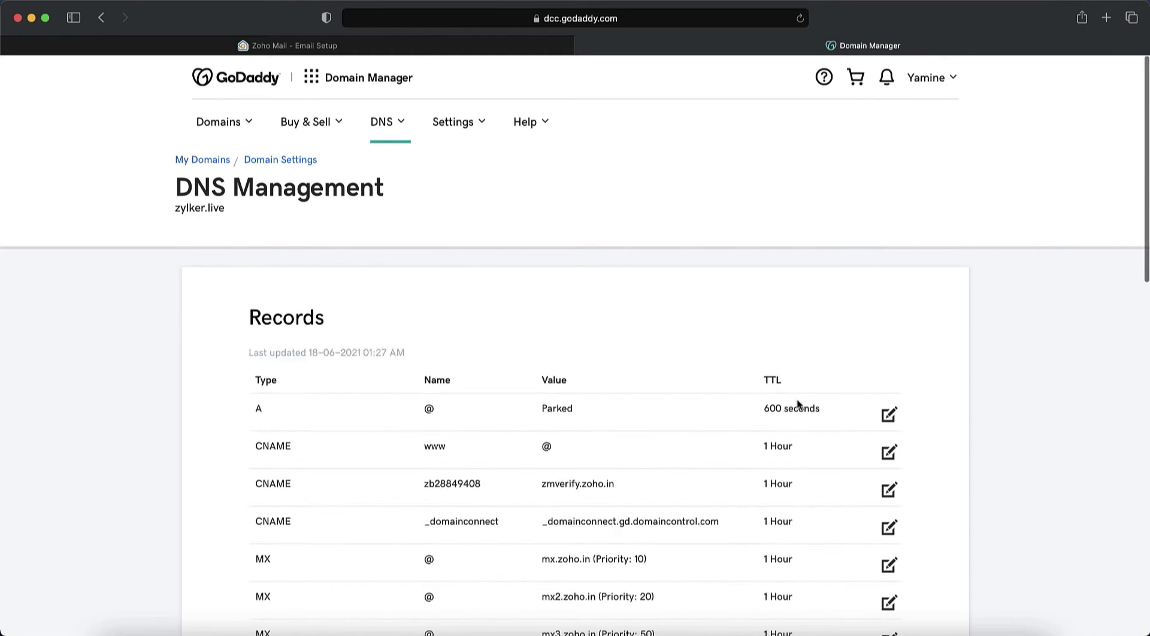
scroll(797, 405, down, 7)
scroll(797, 405, down, 1)
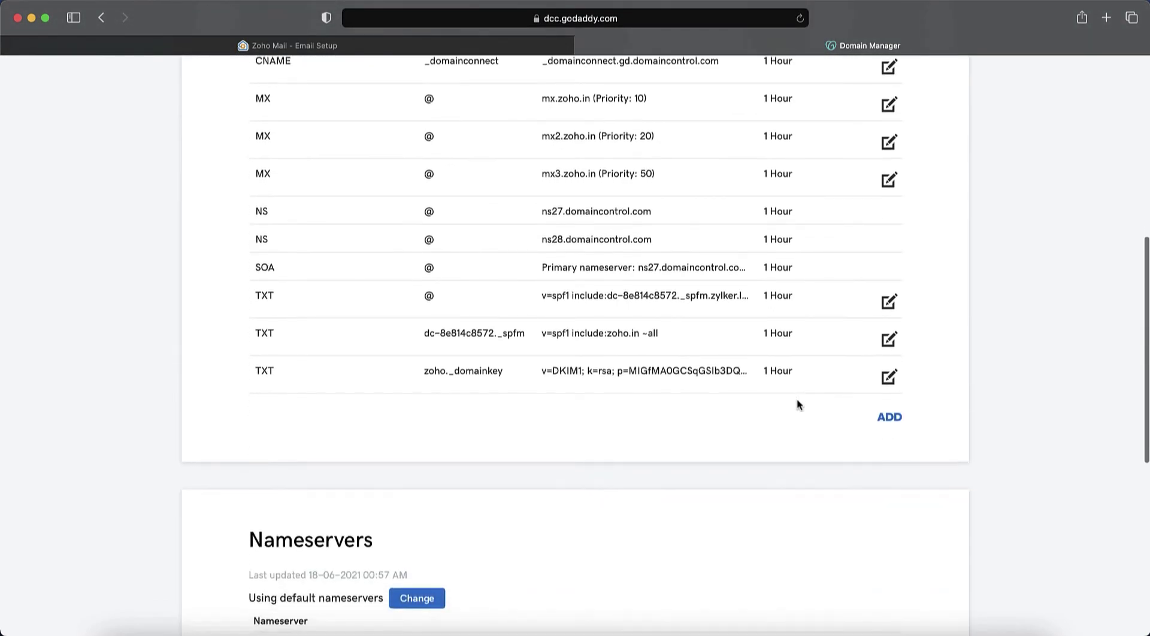
click(900, 422)
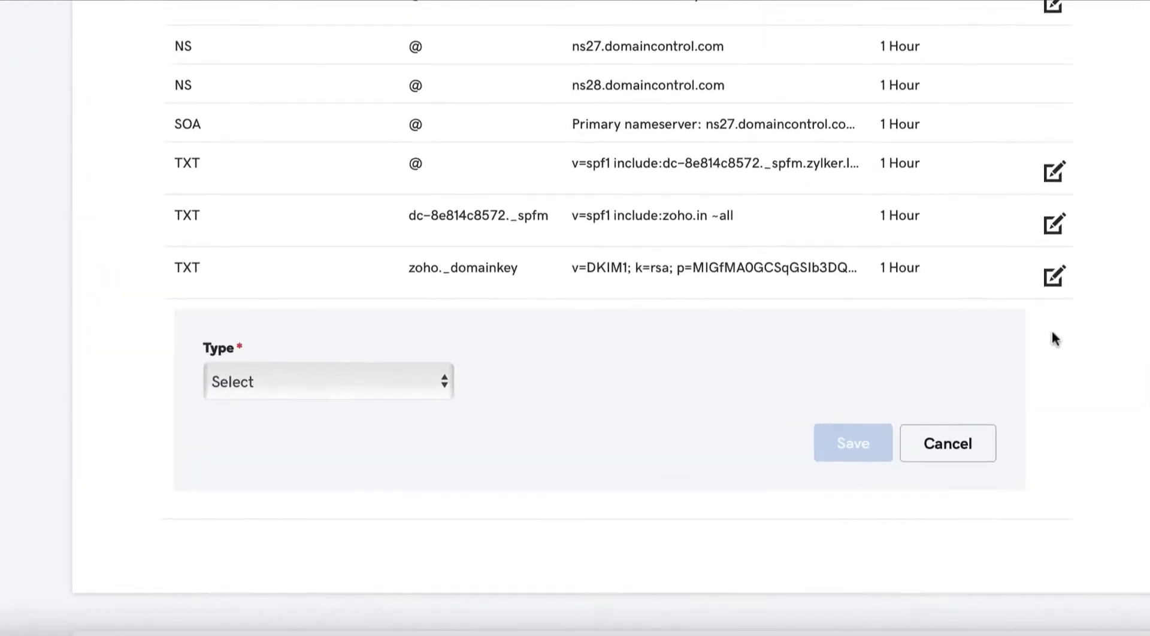
click(351, 446)
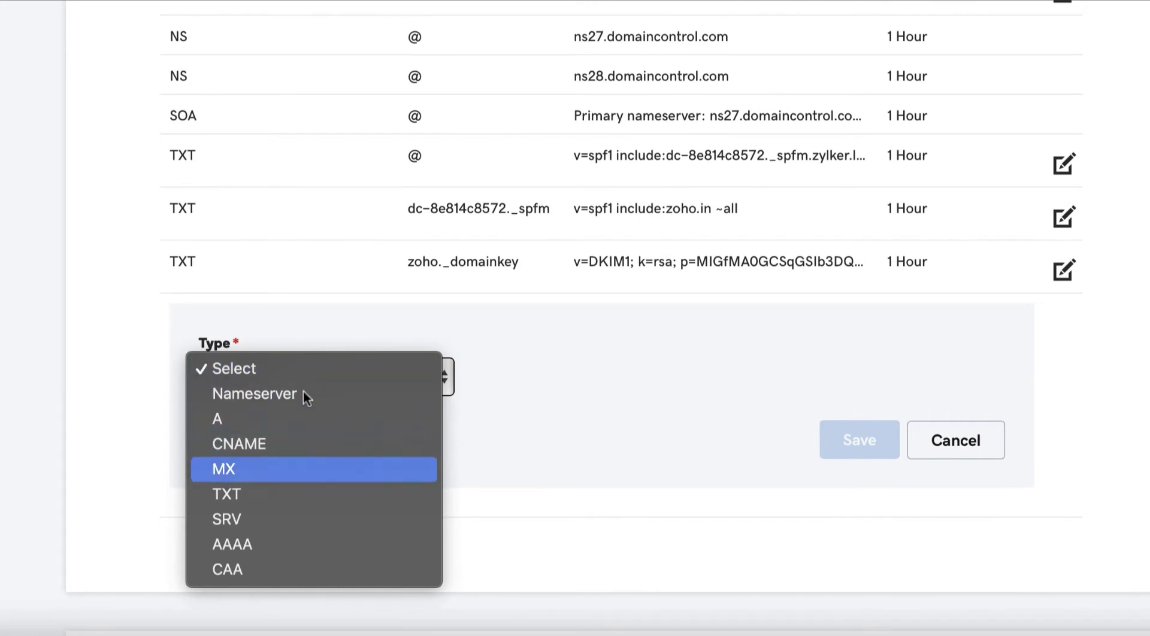
click(298, 493)
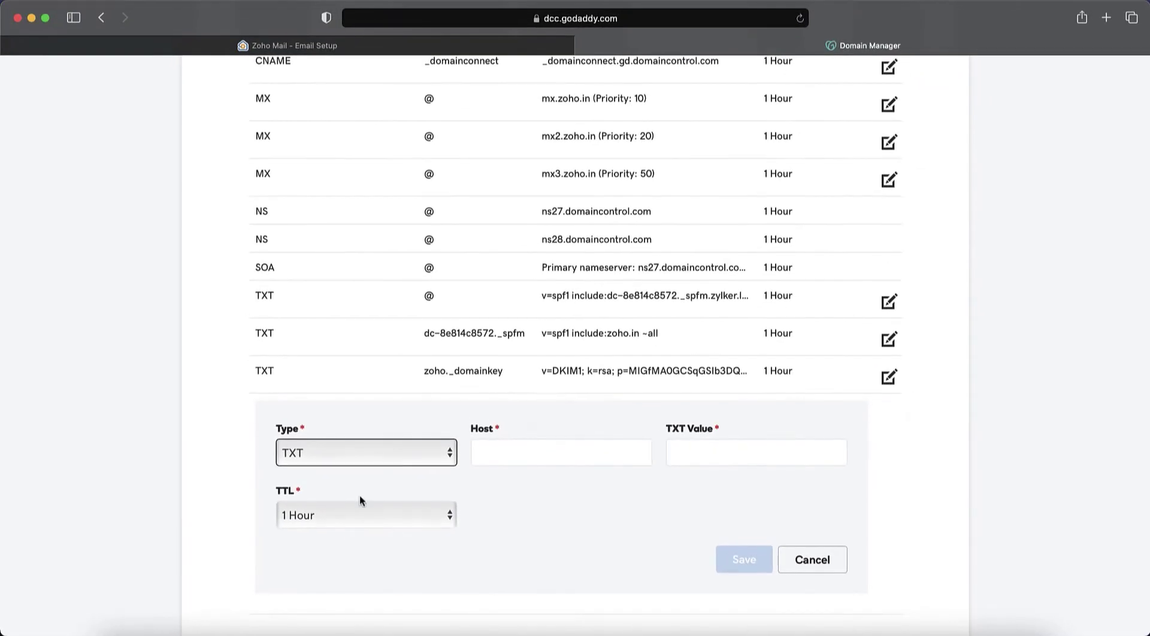
Paste Zoho's verification TXT value into the GoDaddy TXT record for host @.
click(510, 48)
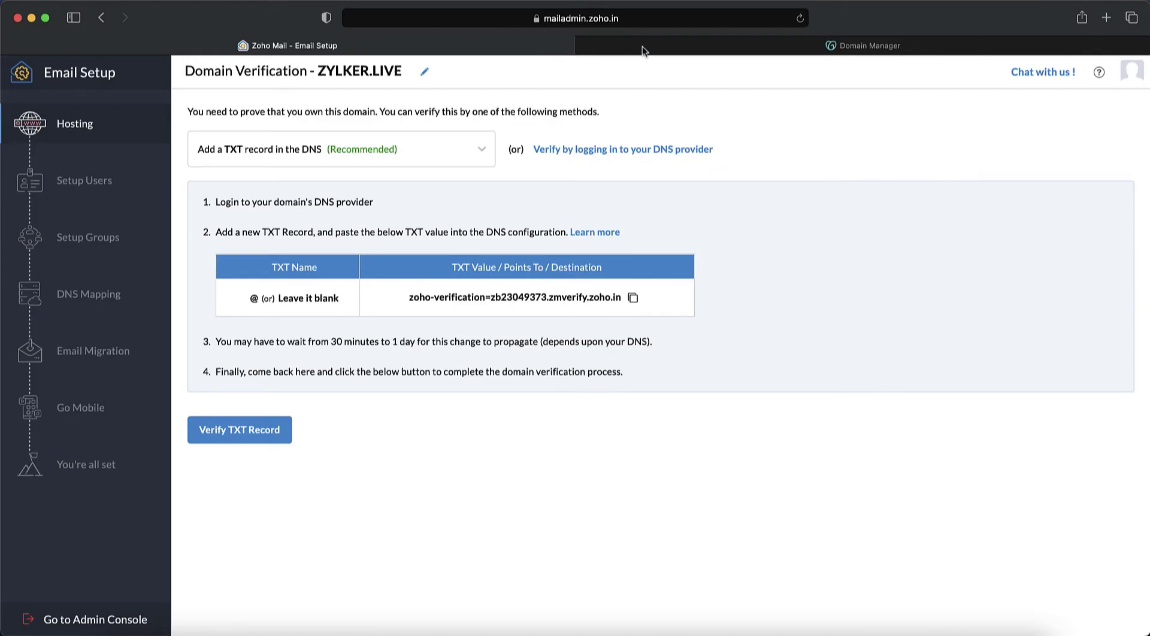
click(721, 44)
click(546, 459)
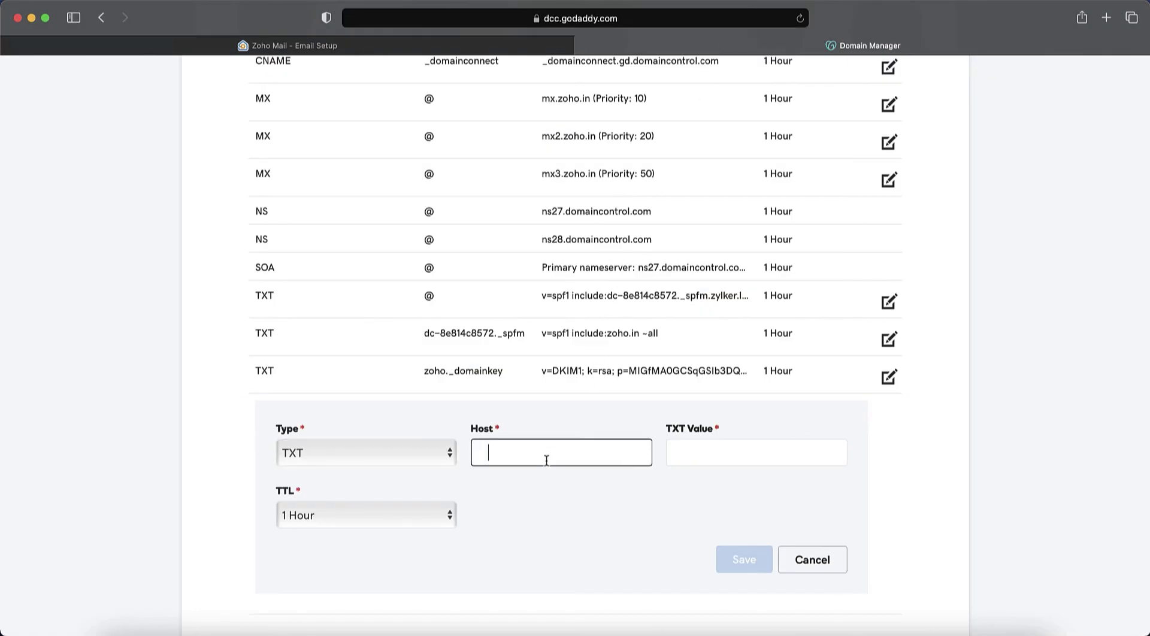
click(746, 457)
click(362, 46)
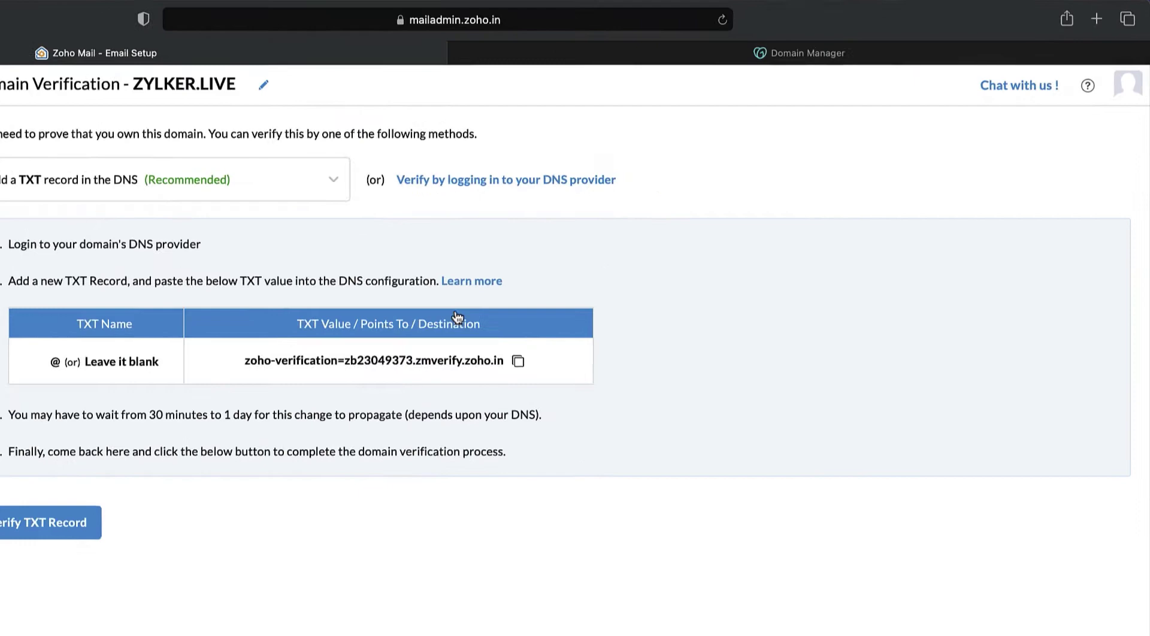
click(518, 361)
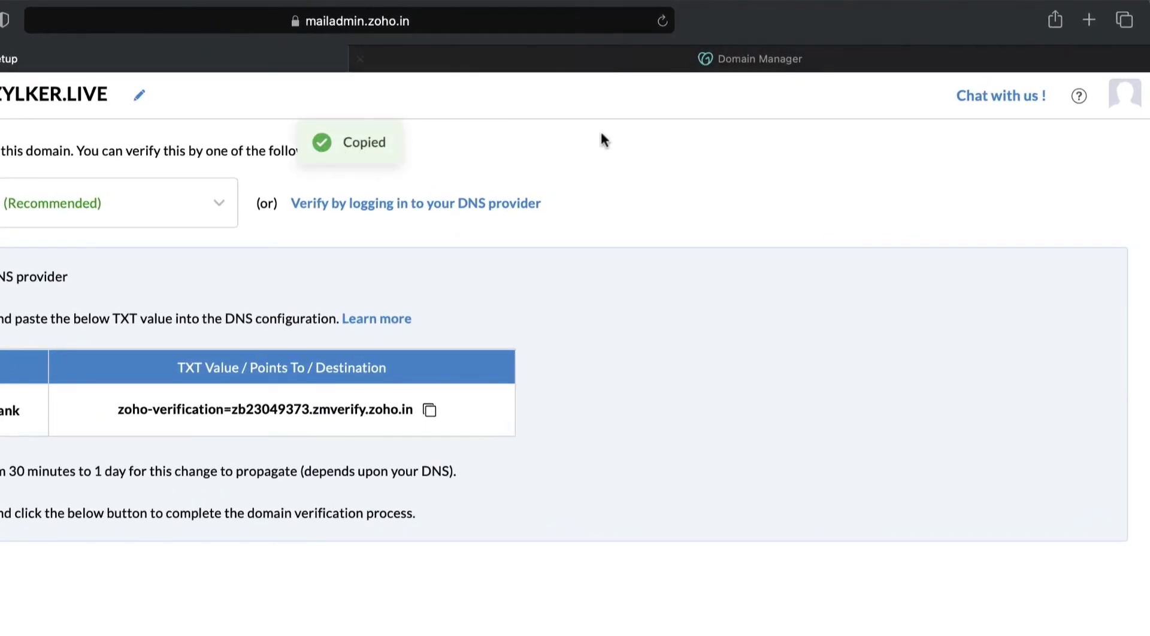
click(759, 58)
key(super+v)
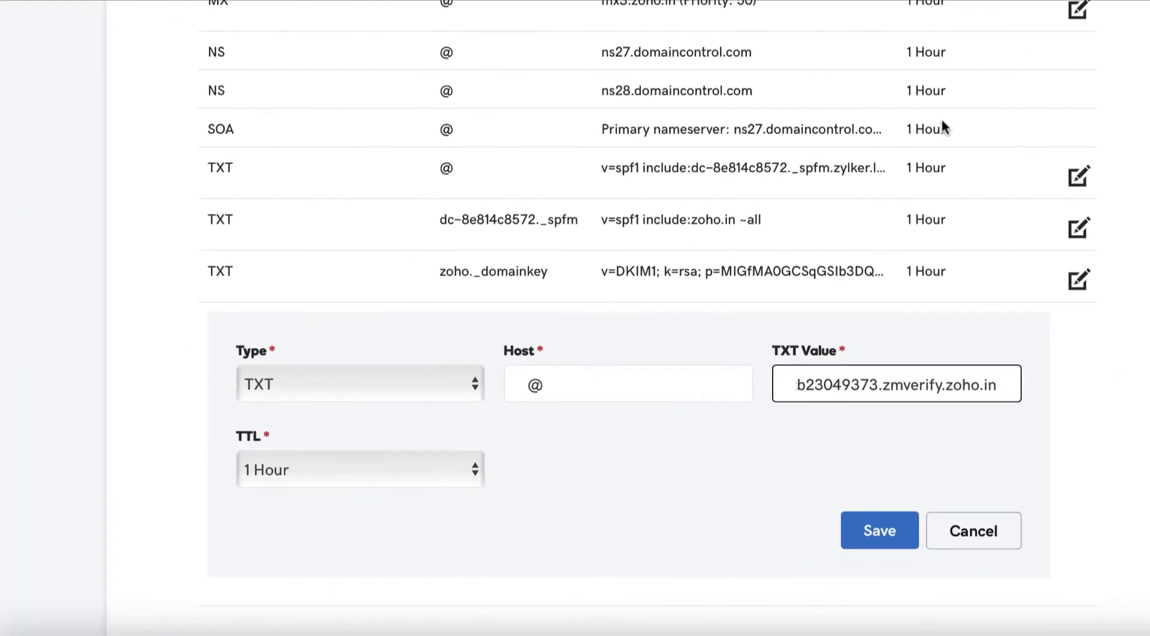
Set the TXT record's TTL to 1/2 Hour and save it.
click(369, 477)
click(377, 444)
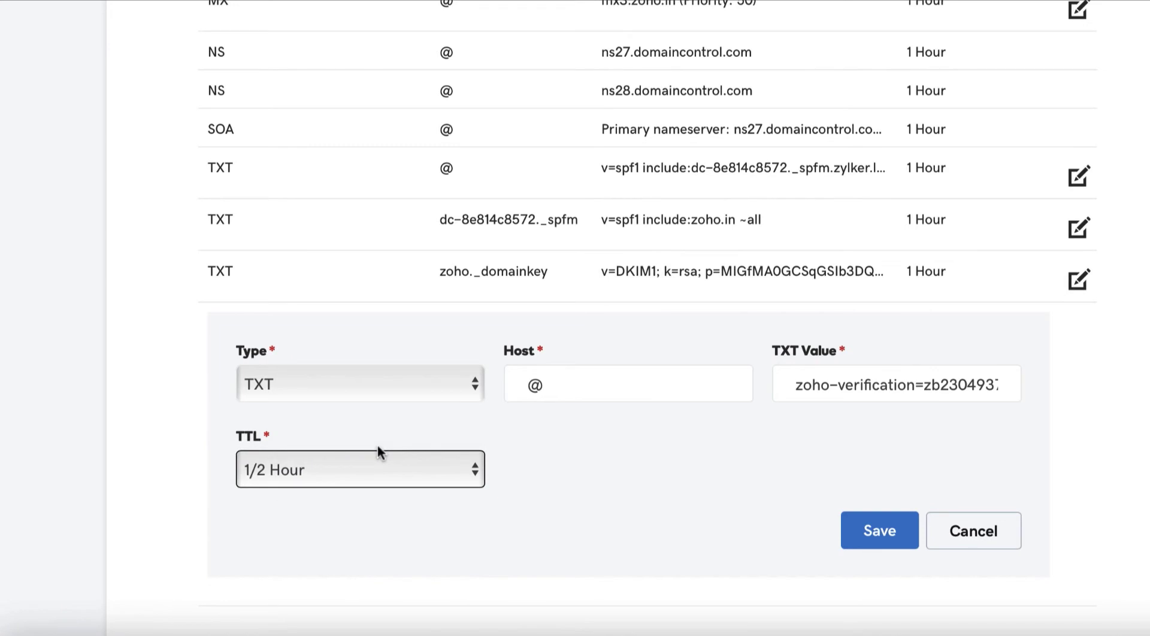
click(908, 542)
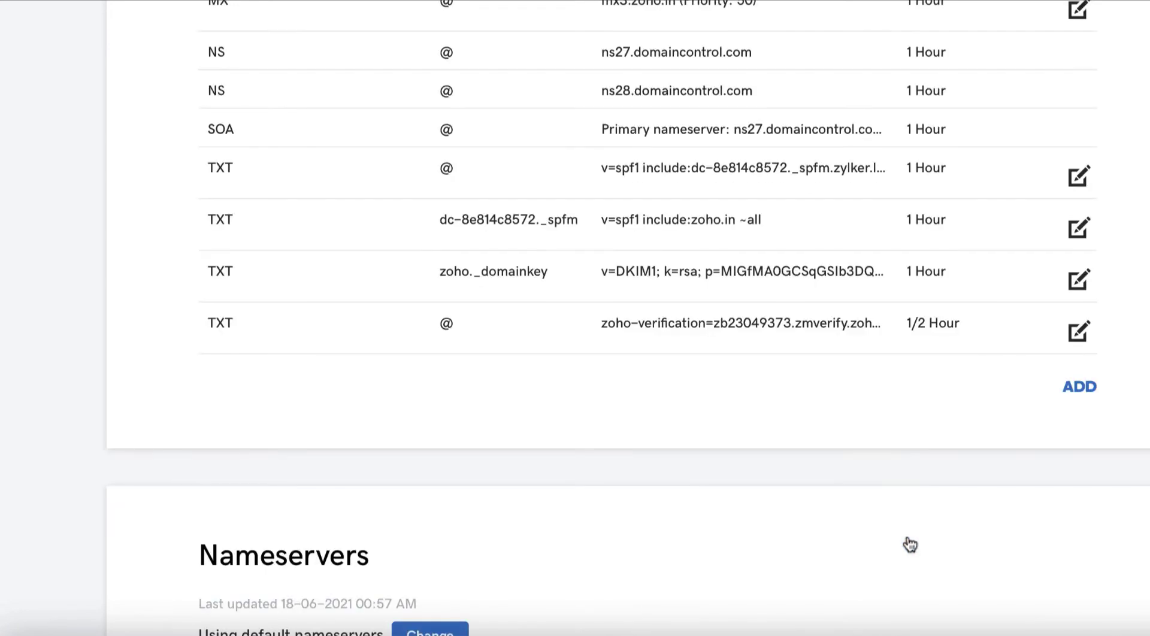
Verify the TXT record for zylker.live and create the administrator's mailbox.
click(671, 64)
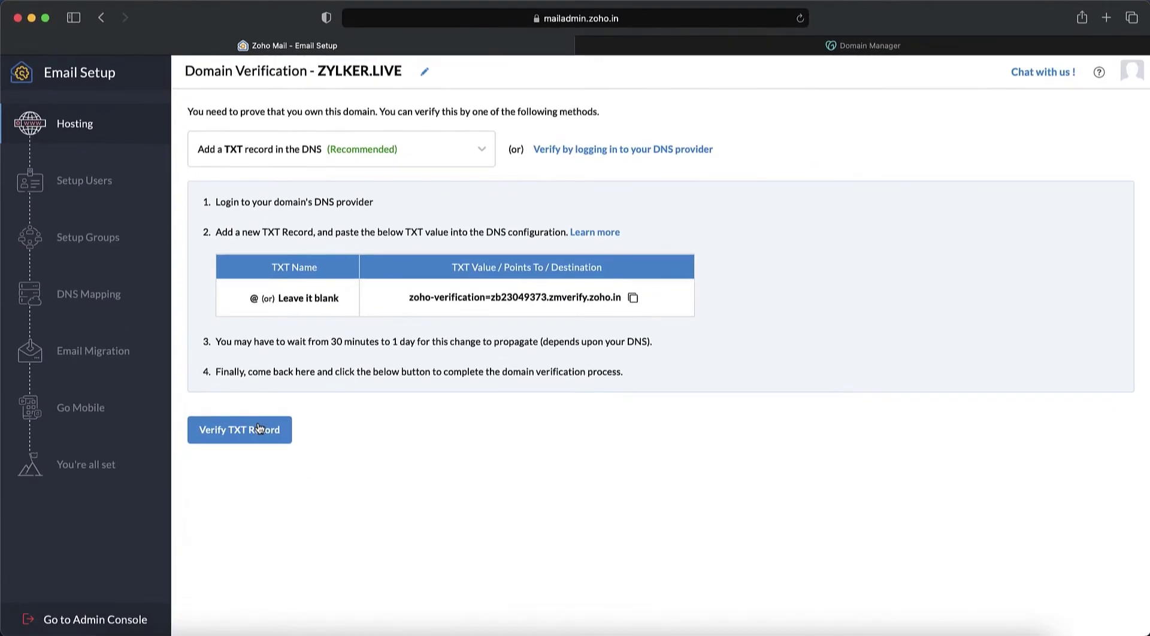
click(347, 596)
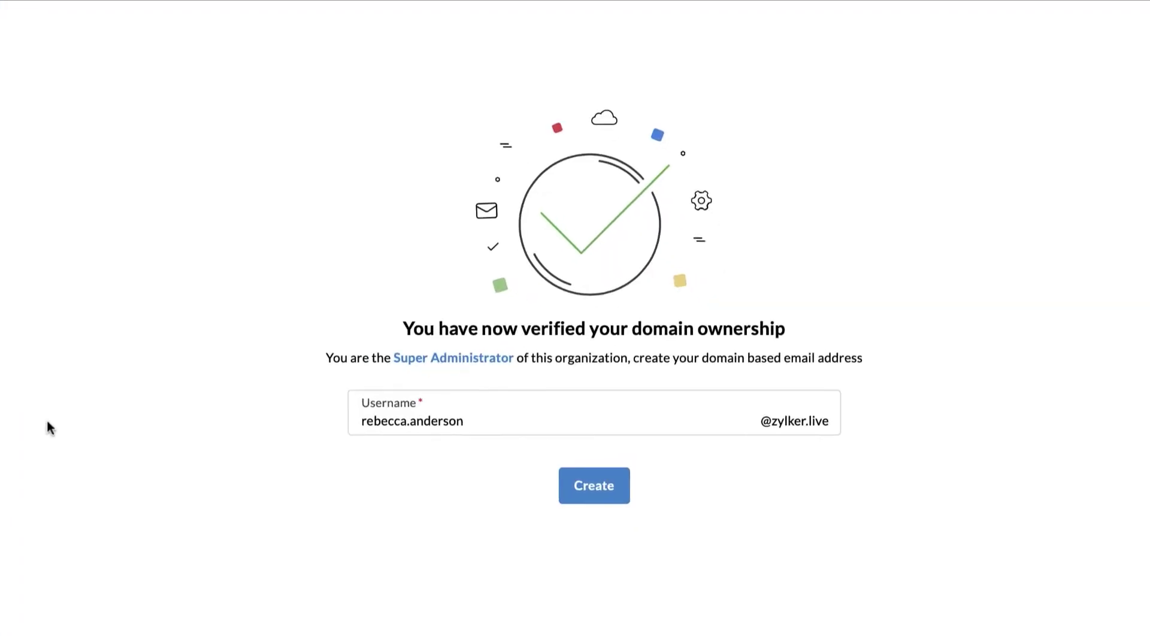
click(601, 484)
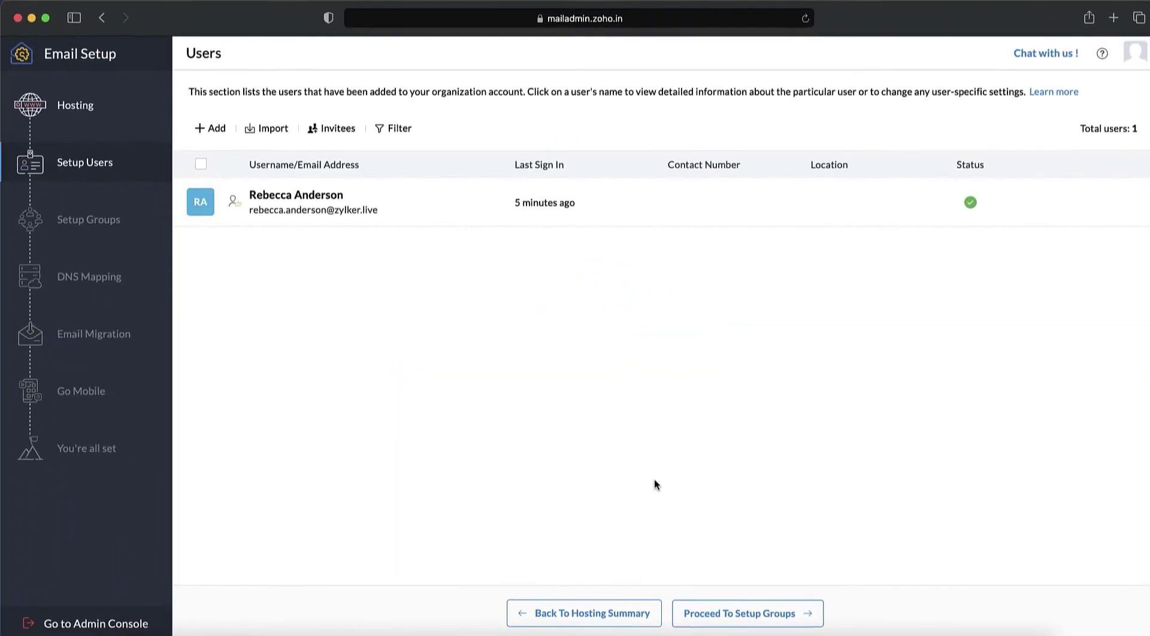
Add the first user with first name, last name and a confirmed password.
click(209, 128)
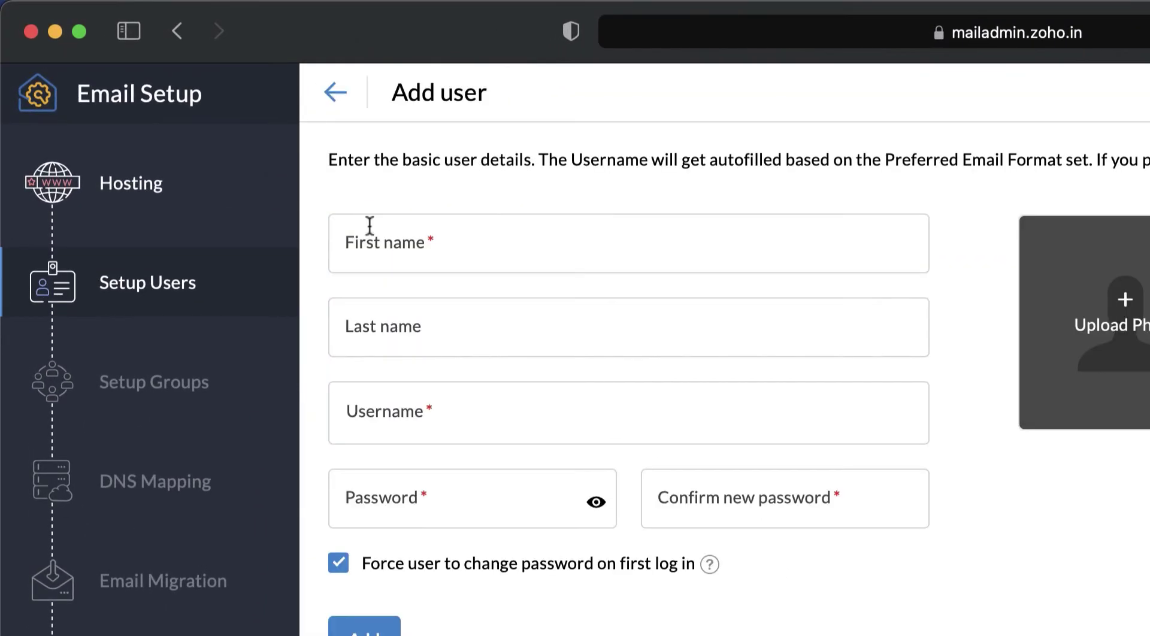
click(370, 225)
key(Tab)
key(Tab)
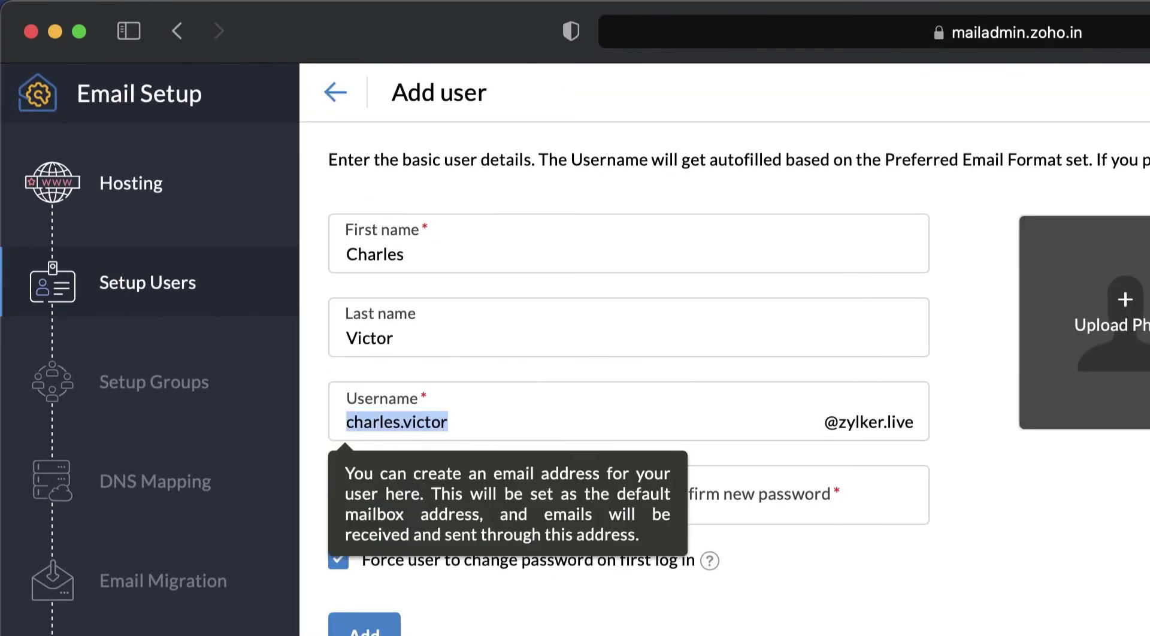
key(Tab)
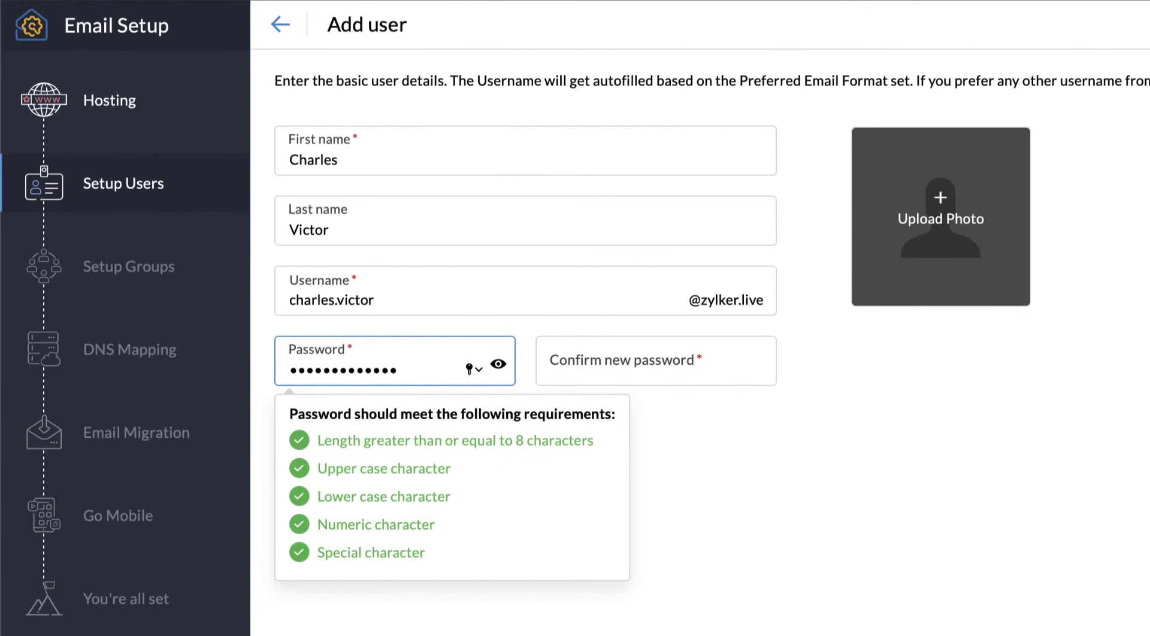
key(Tab)
click(293, 464)
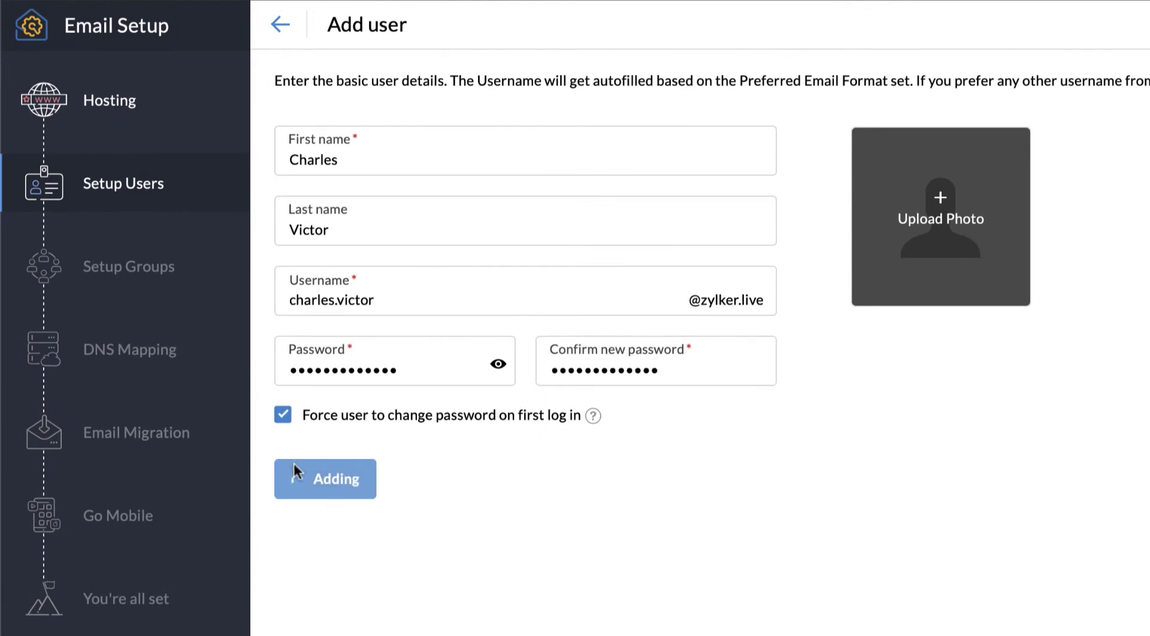
Add a second user with name, autofilled username and password.
click(300, 131)
click(321, 154)
key(Tab)
key(Tab)
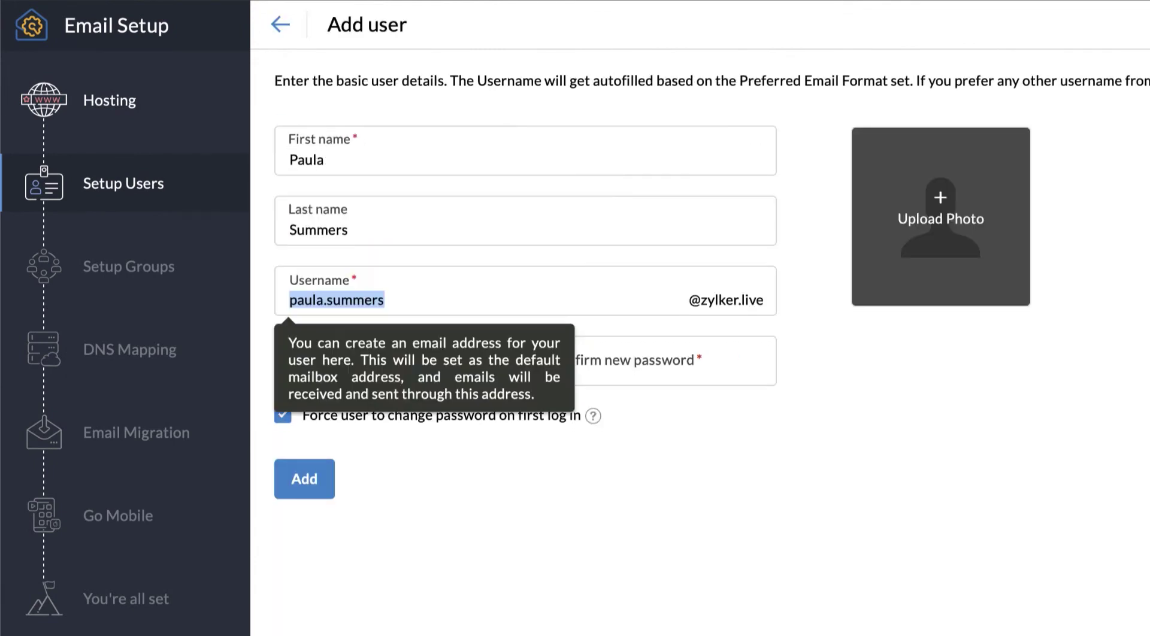
key(Tab)
key(Tab)
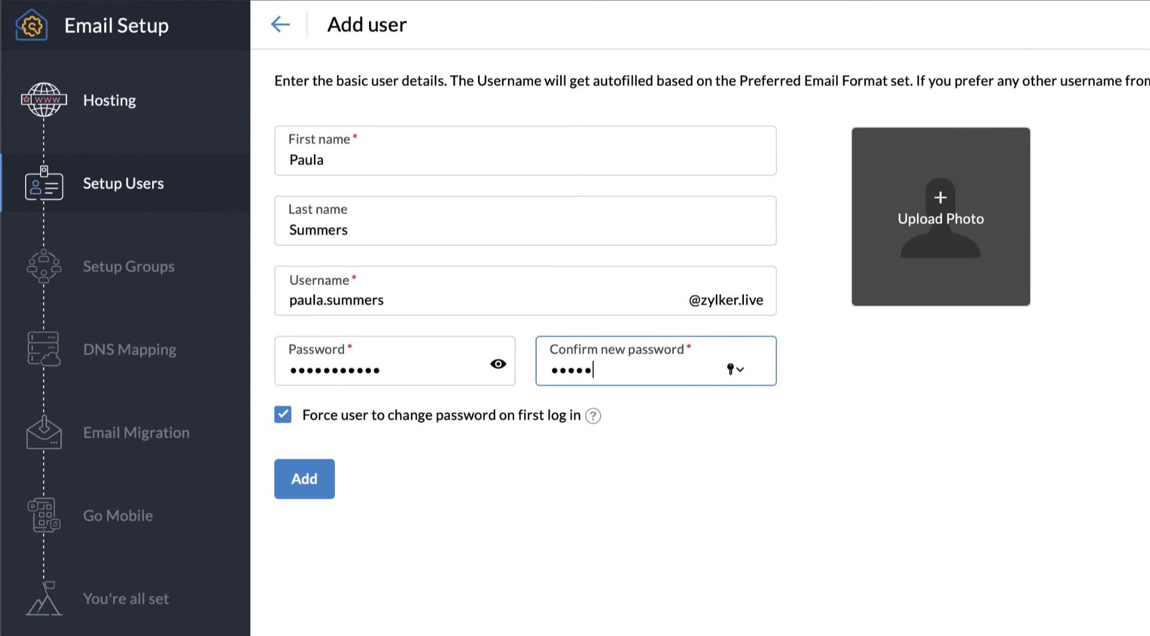
click(287, 469)
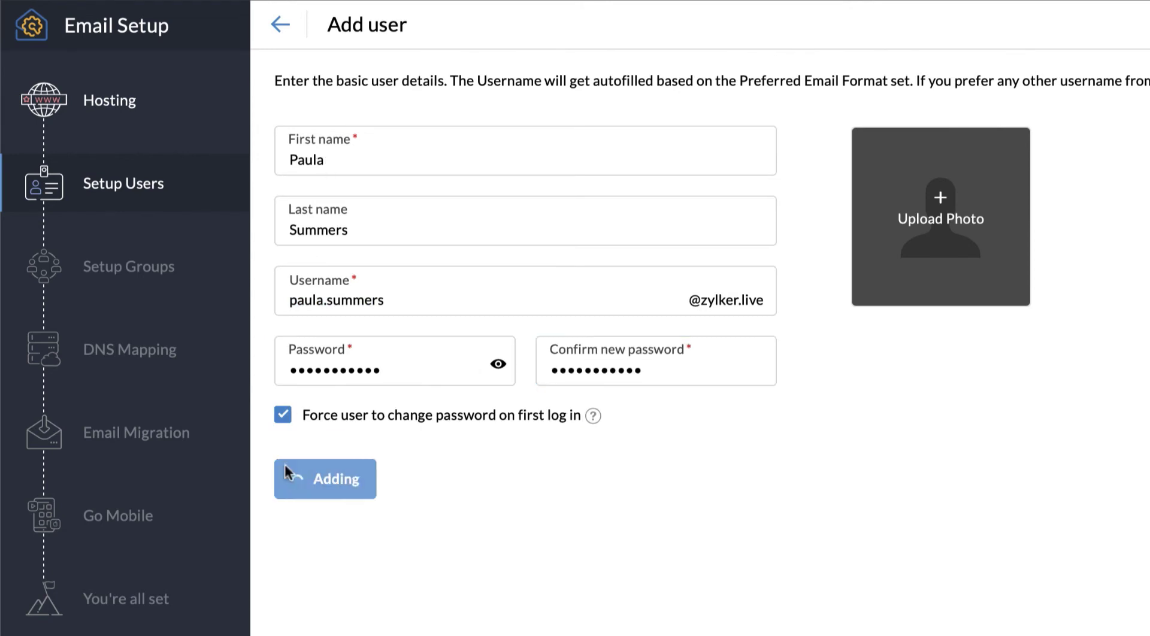
Add a third user with name, autofilled username and password.
click(311, 141)
key(Tab)
key(Tab)
key(Tab)
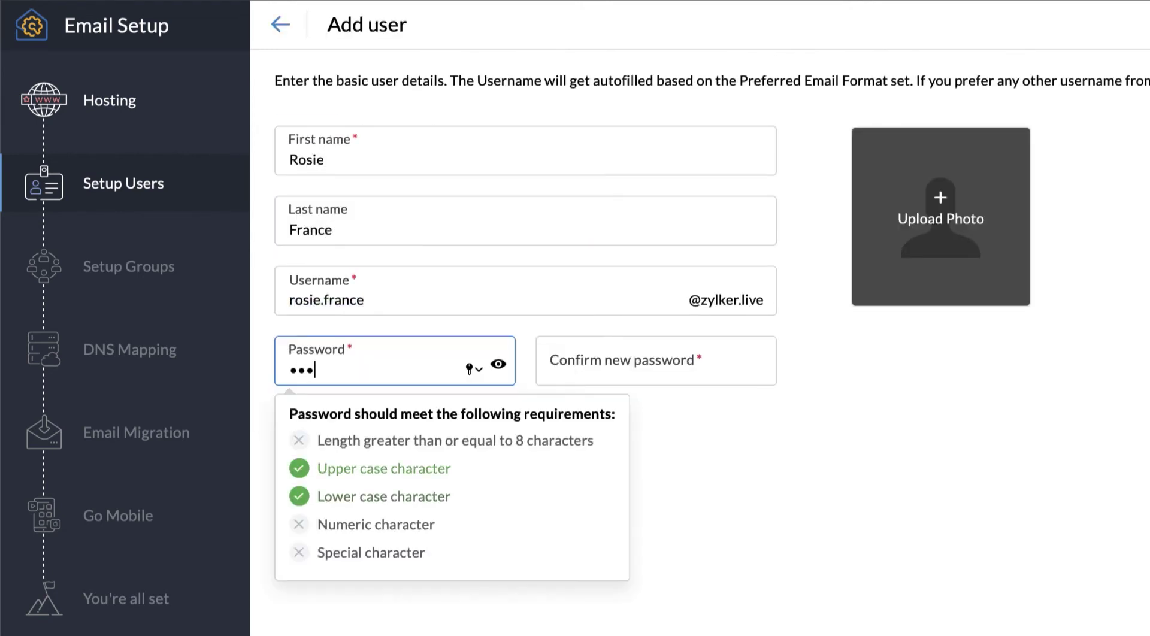
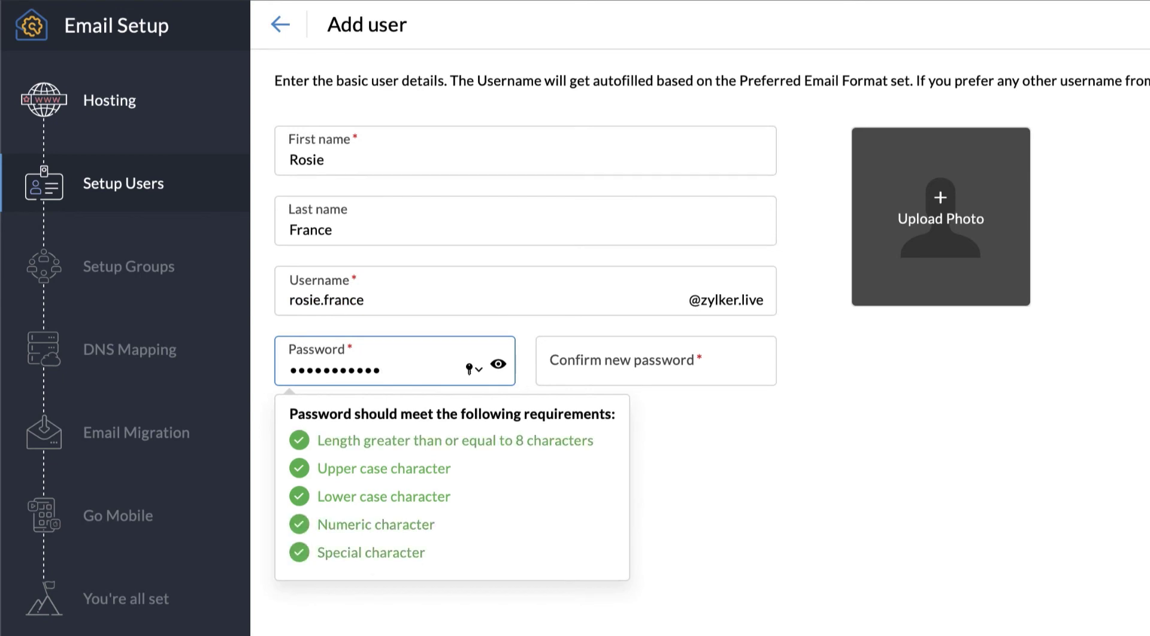
key(Tab)
click(326, 485)
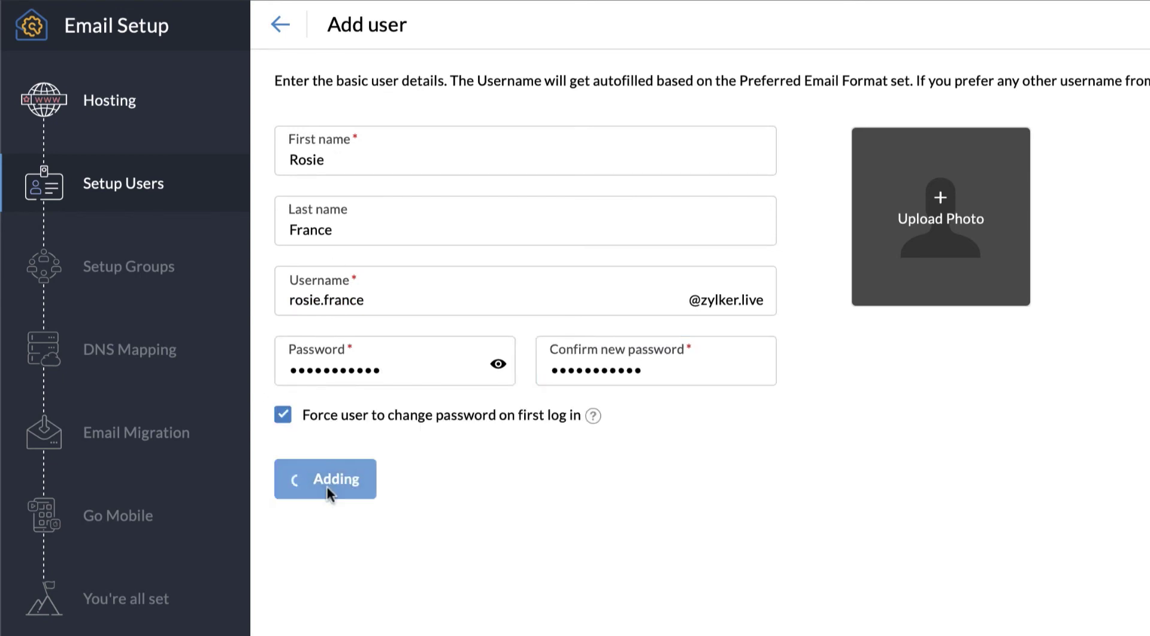
Add the fourth user with first name, last name and a confirmed password.
click(300, 131)
click(321, 152)
key(Tab)
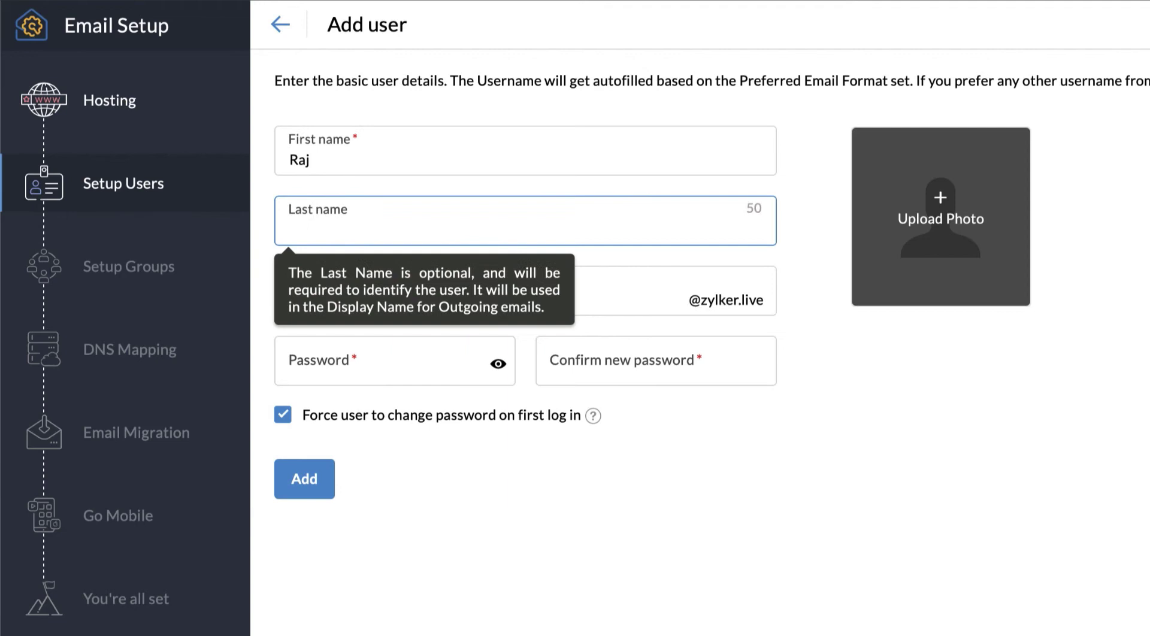
key(Tab)
key(Tab)
key(Tab)
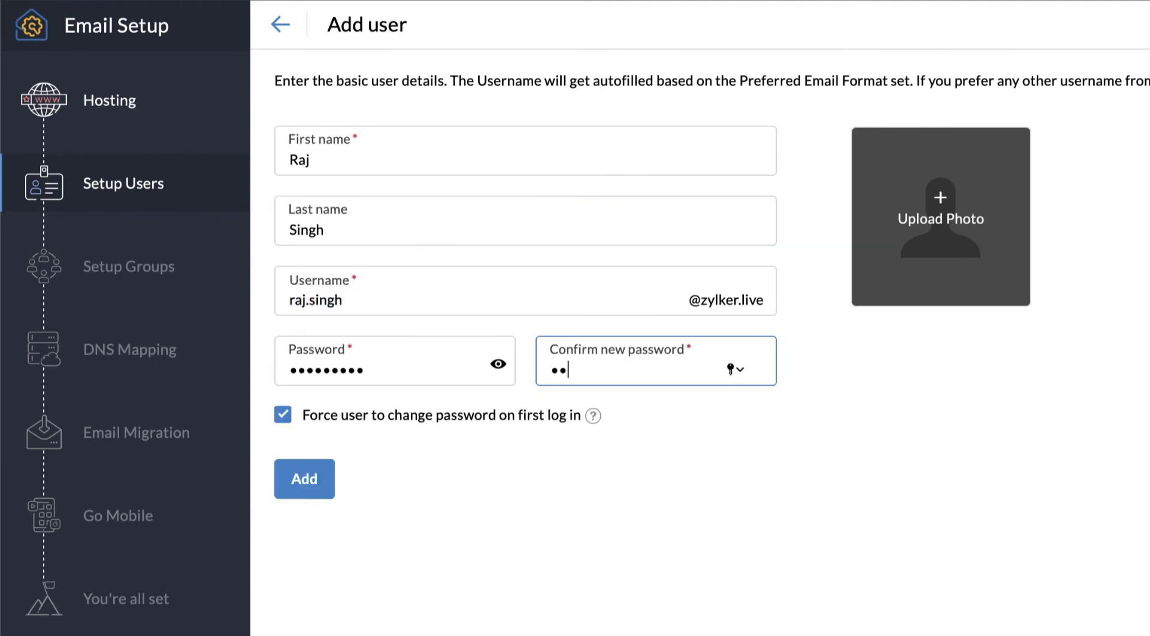
click(286, 476)
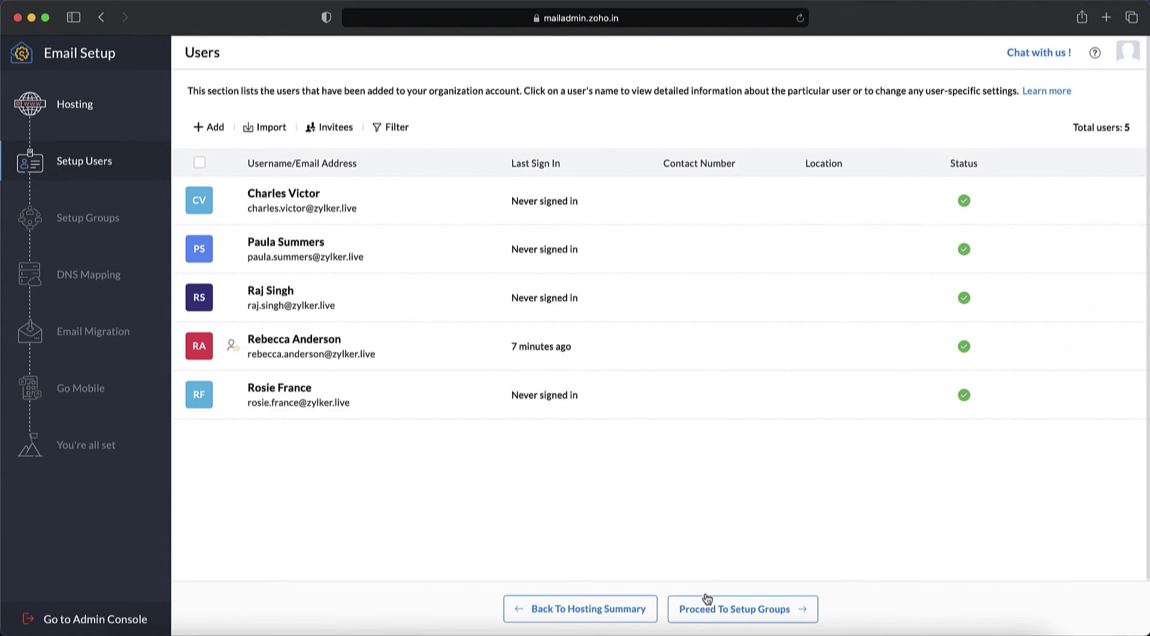
Start a Sales group described 'For all sales related queries from potential clients', open to everyone, with Streams.
click(707, 605)
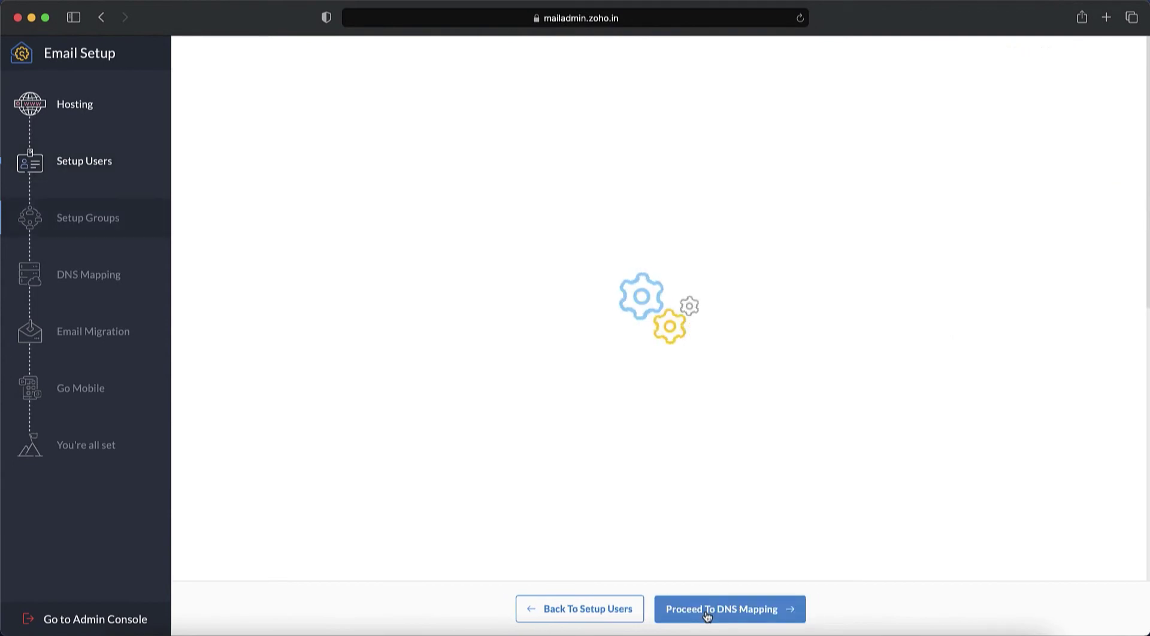
click(658, 431)
text(Sales)
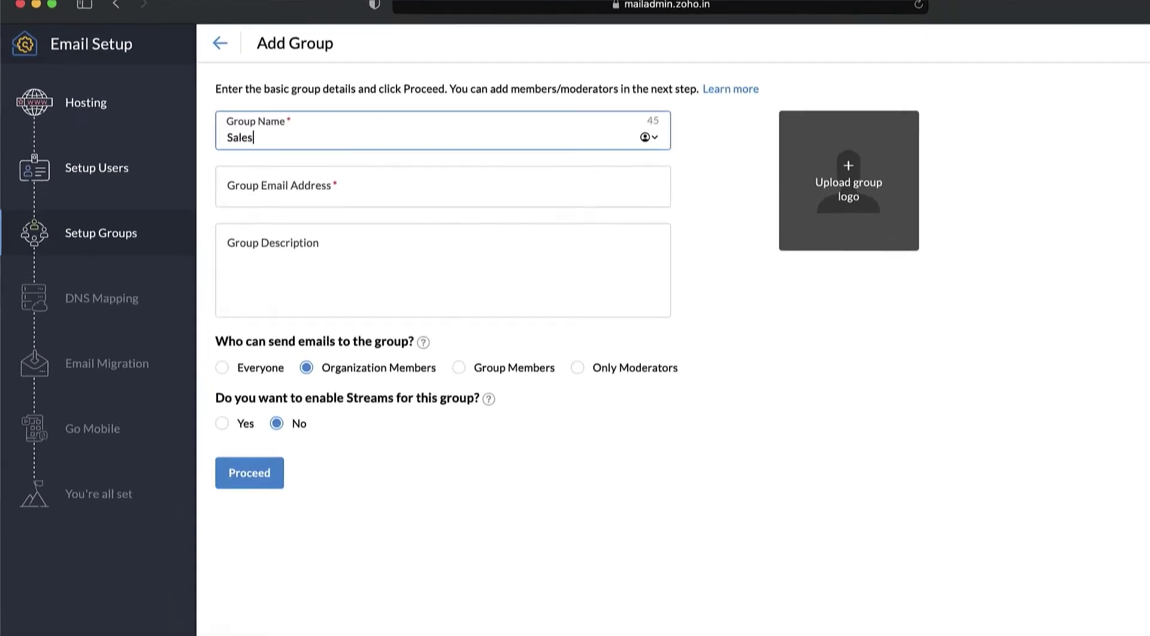
text(For all sales related queries from potential clients)
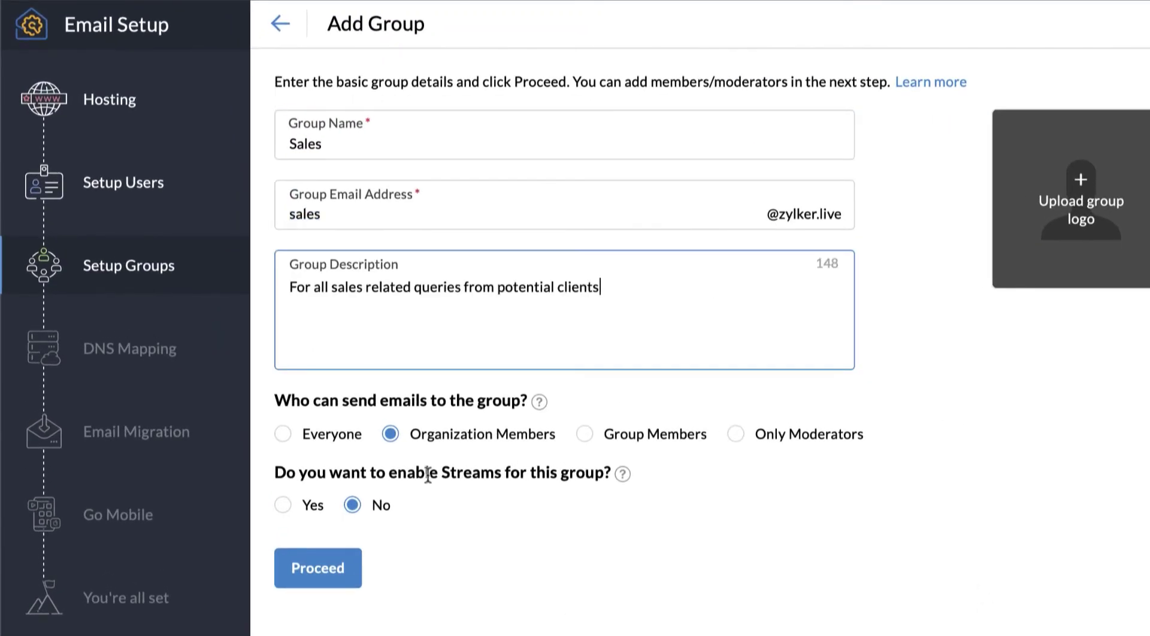
click(282, 433)
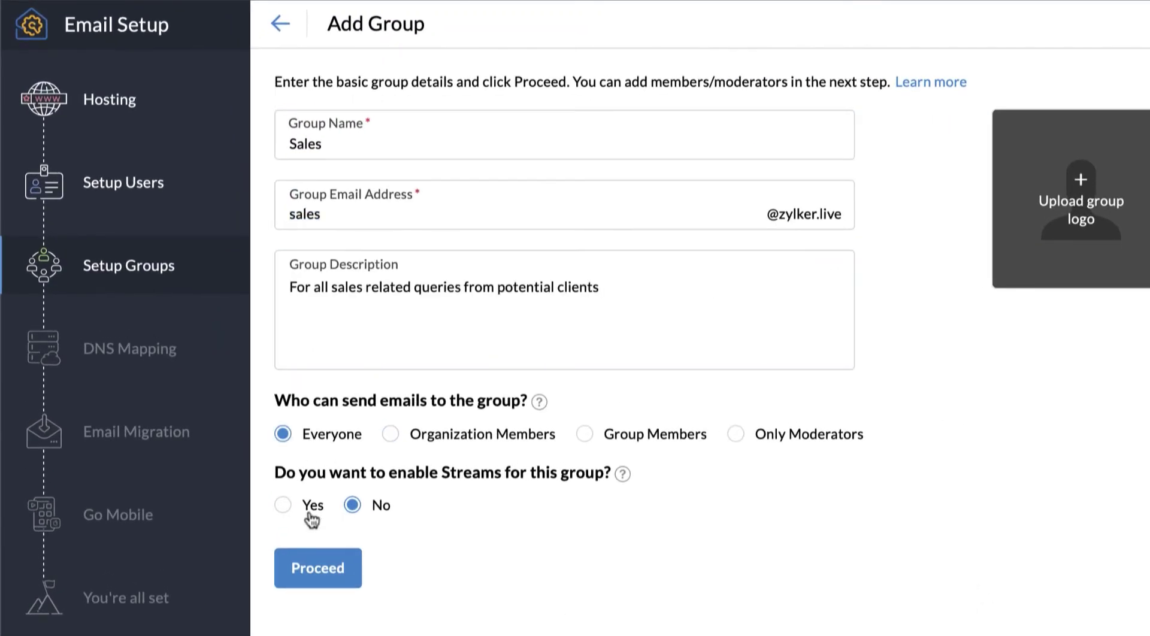
click(283, 505)
click(323, 568)
Add three organization users as members, make the first a Moderator, and create the group.
click(313, 173)
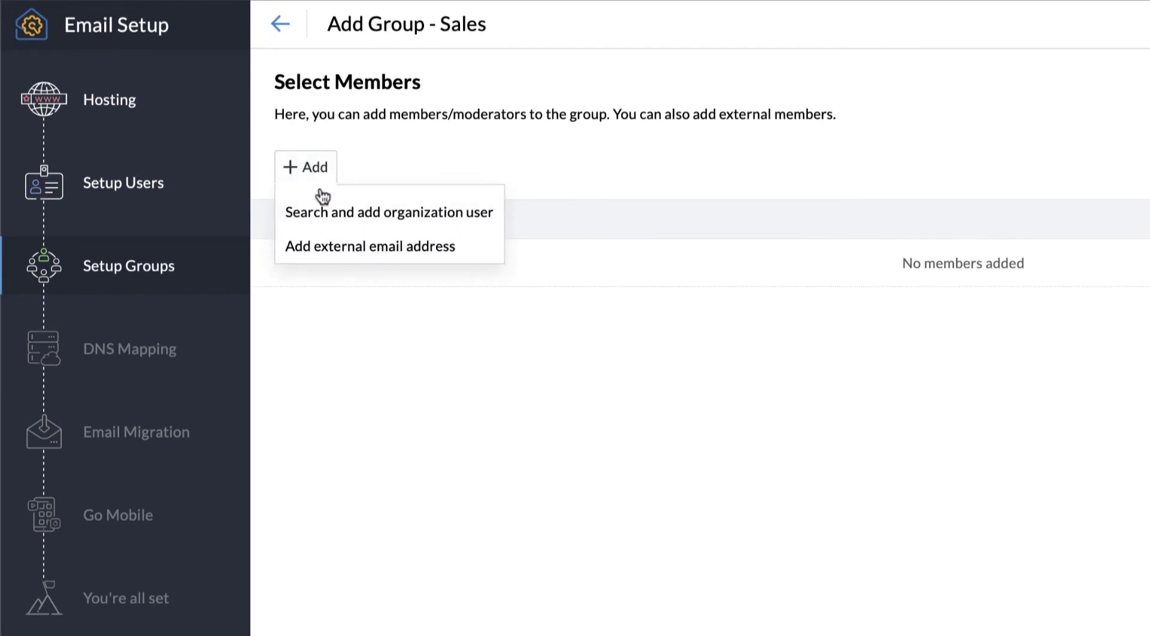
click(333, 214)
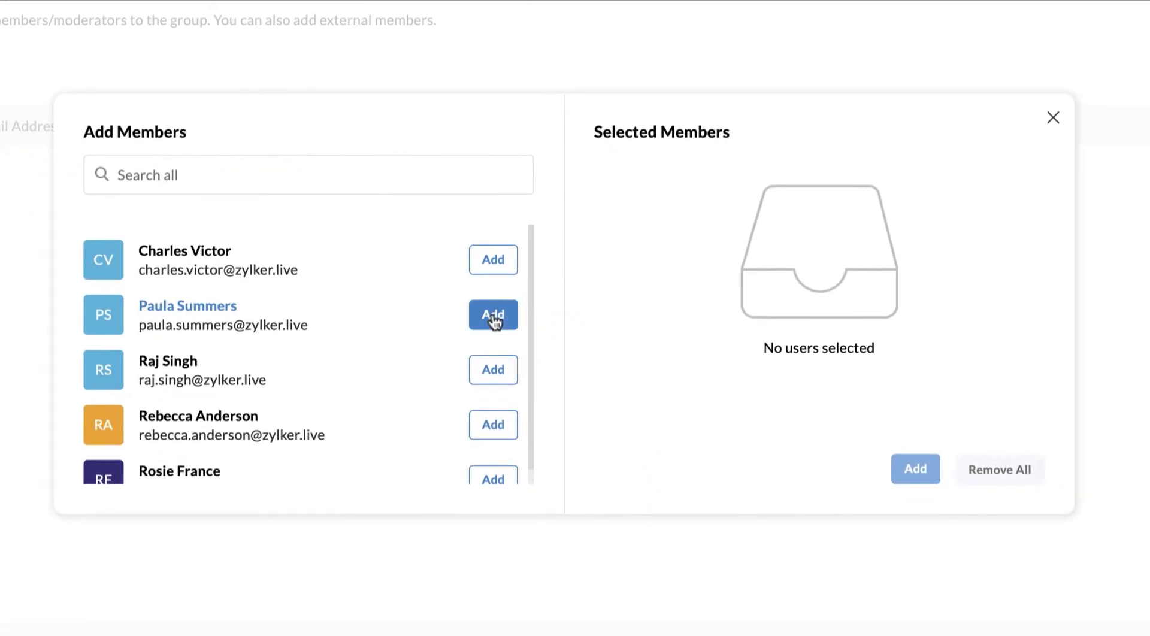
click(668, 355)
click(668, 355)
click(499, 369)
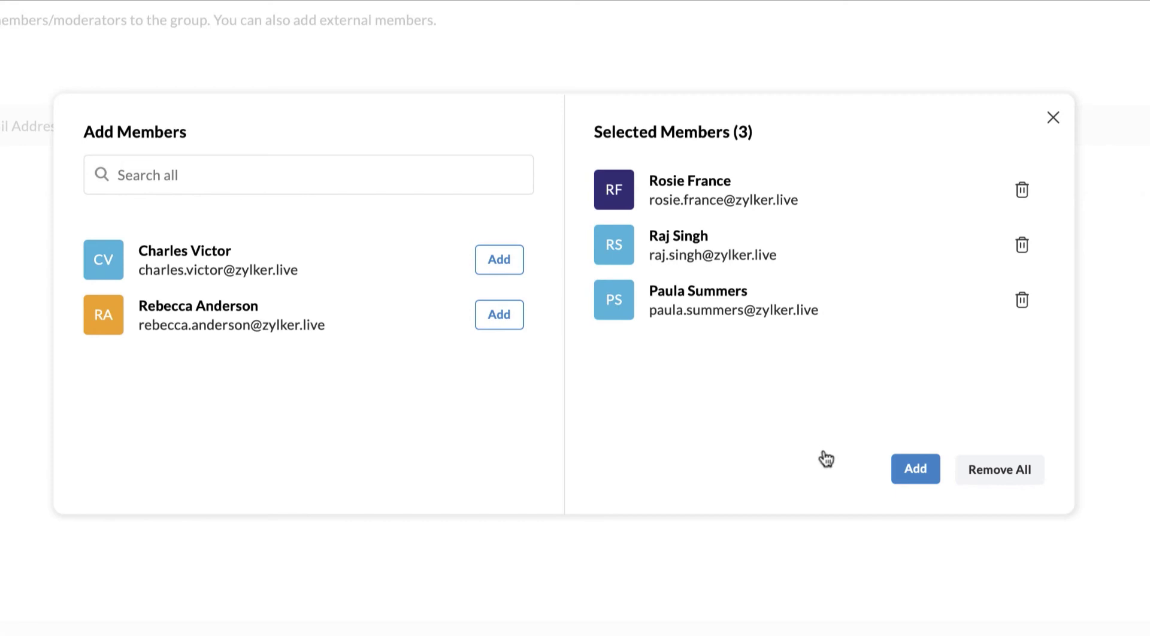
click(915, 468)
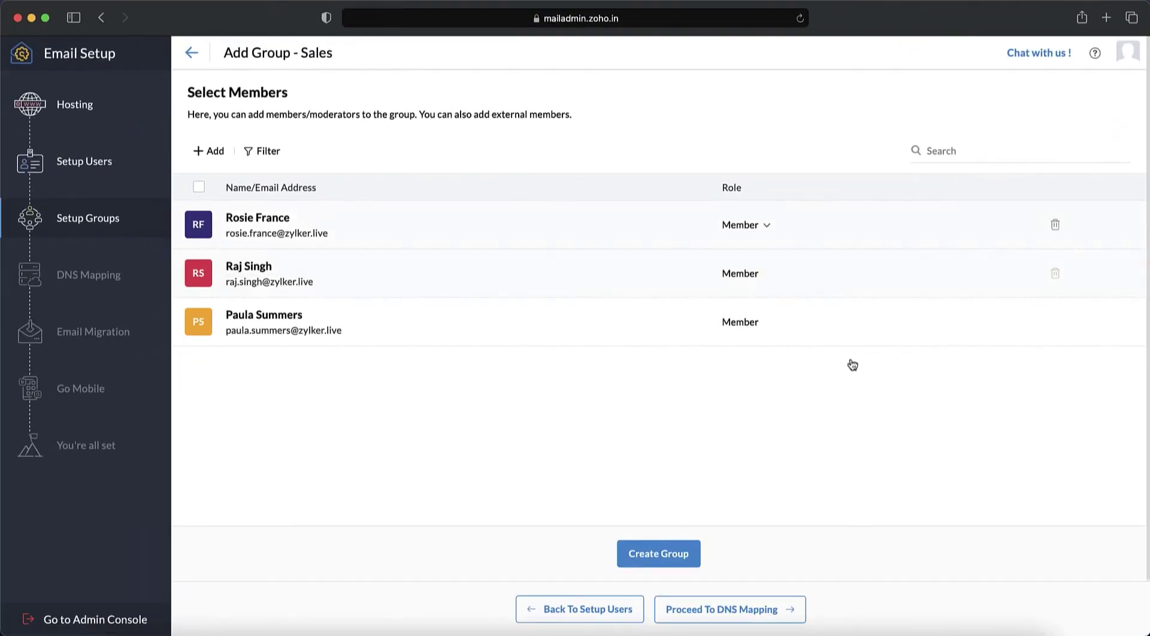
click(732, 215)
click(741, 254)
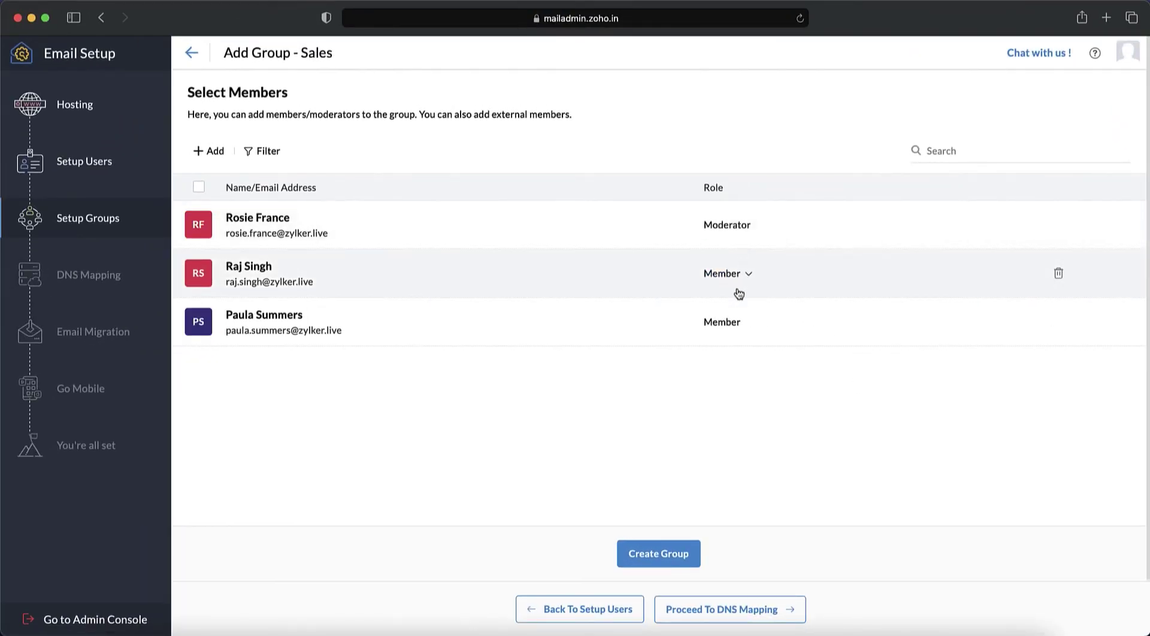
click(676, 555)
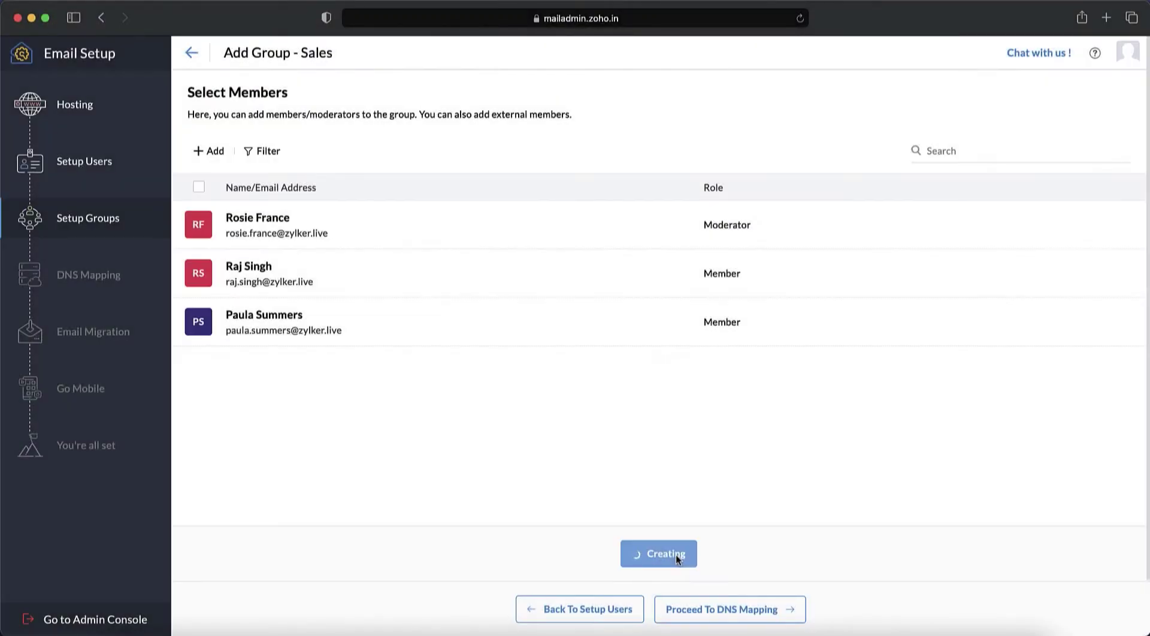
Move to Zoho's MX mapping step and start a new MX record in GoDaddy.
click(698, 609)
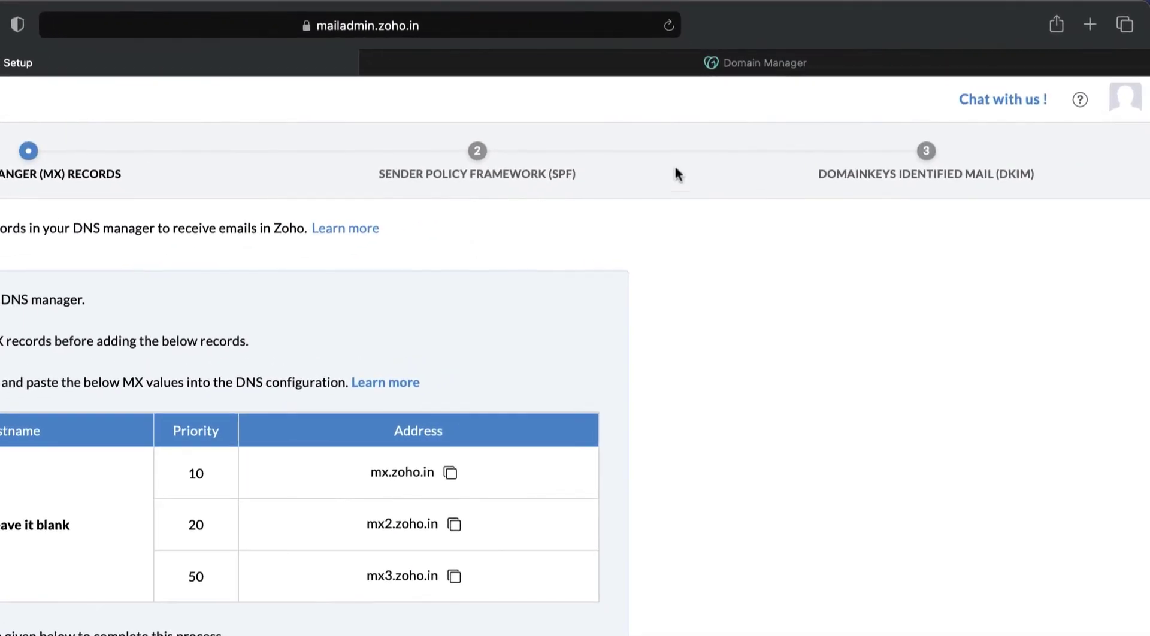
click(739, 68)
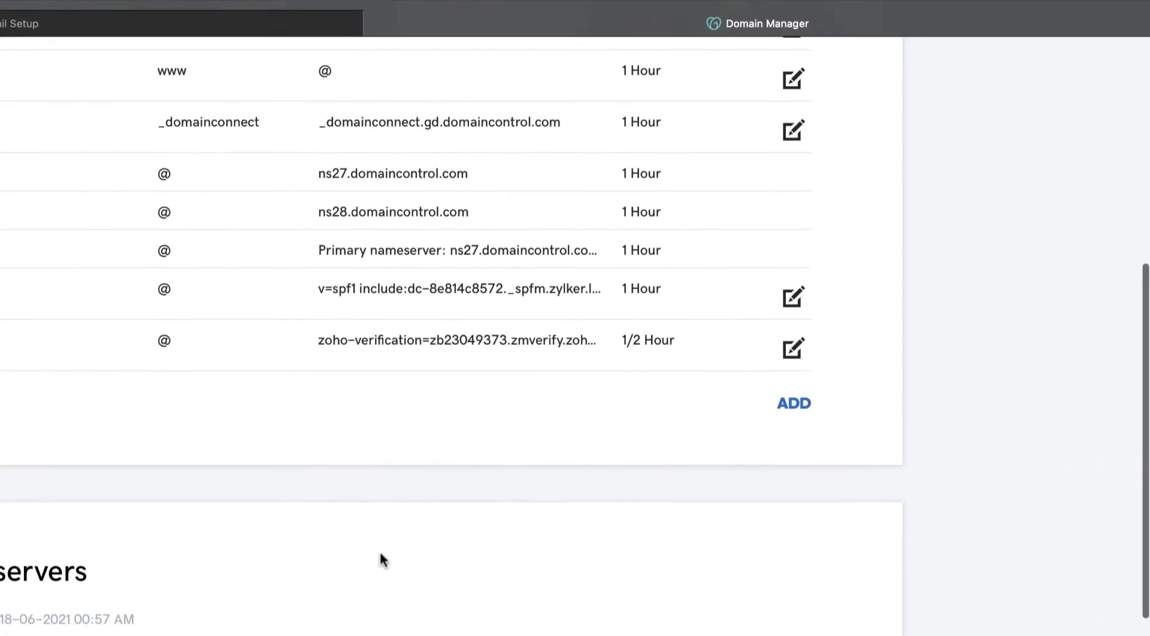
click(796, 361)
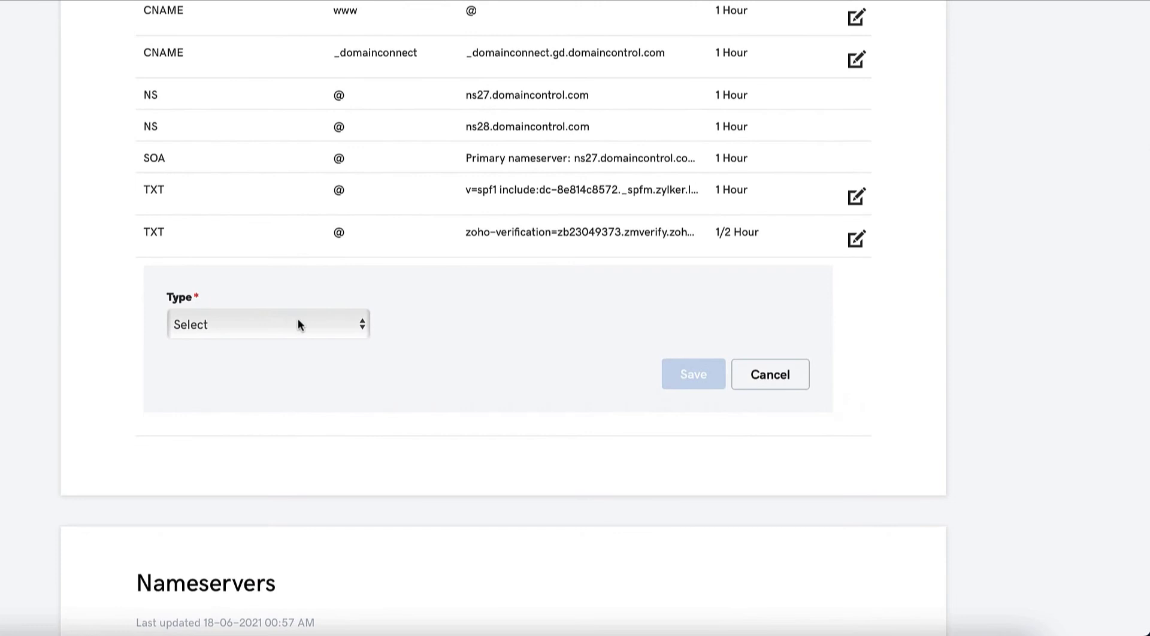
click(298, 324)
click(279, 397)
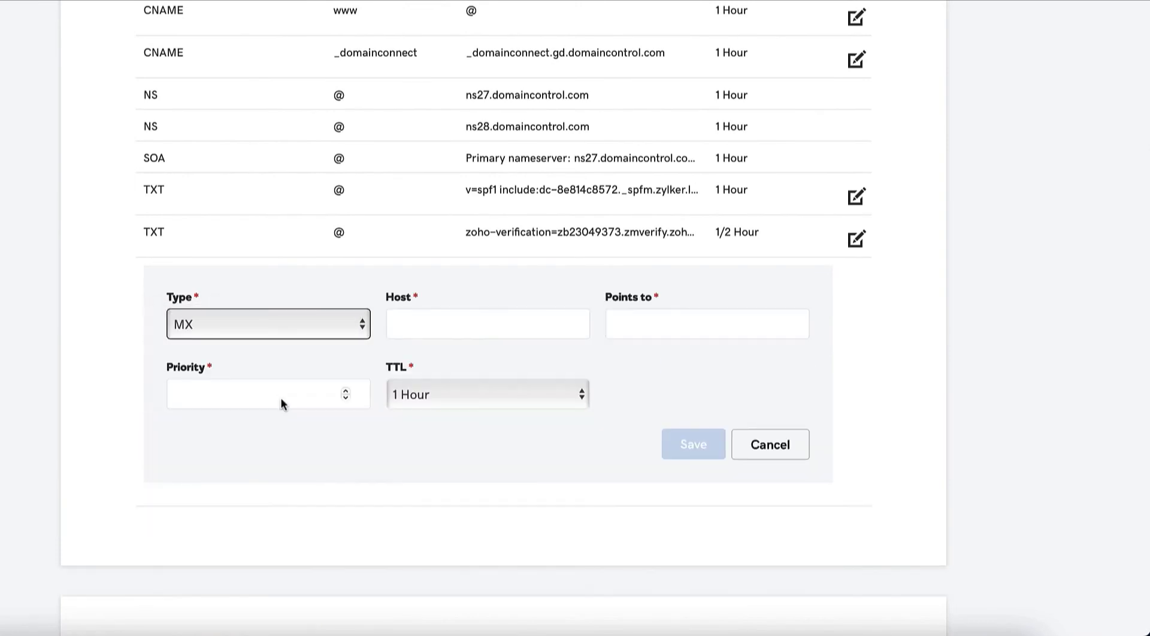
Set the MX record's host to @ pointing to mx.zoho.in.
click(437, 336)
text(@)
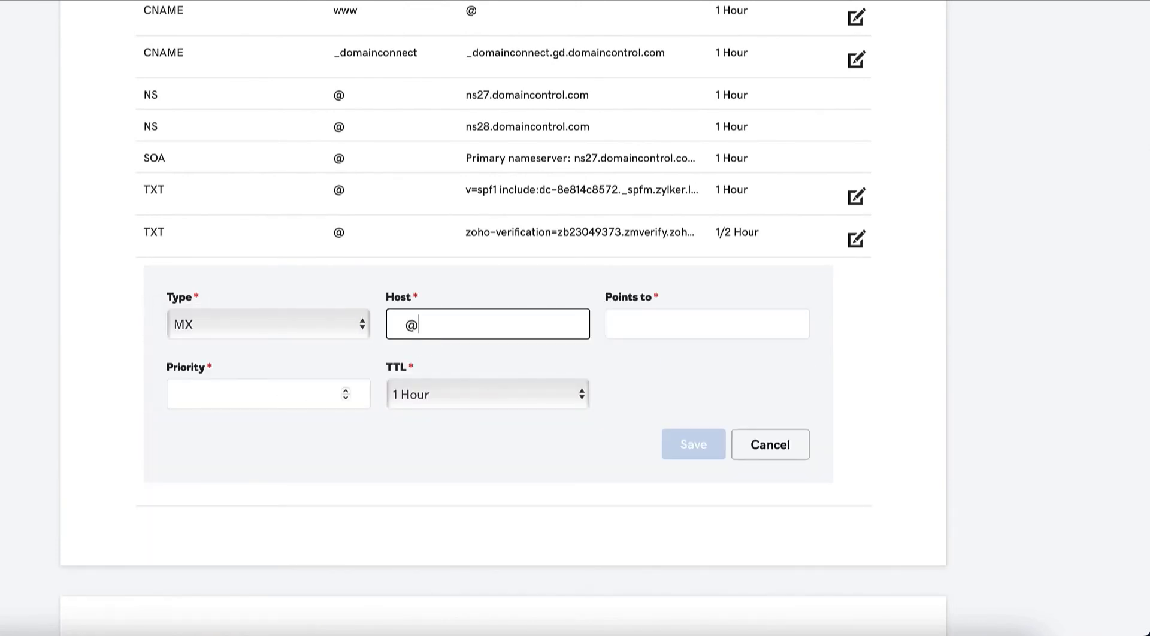
click(672, 331)
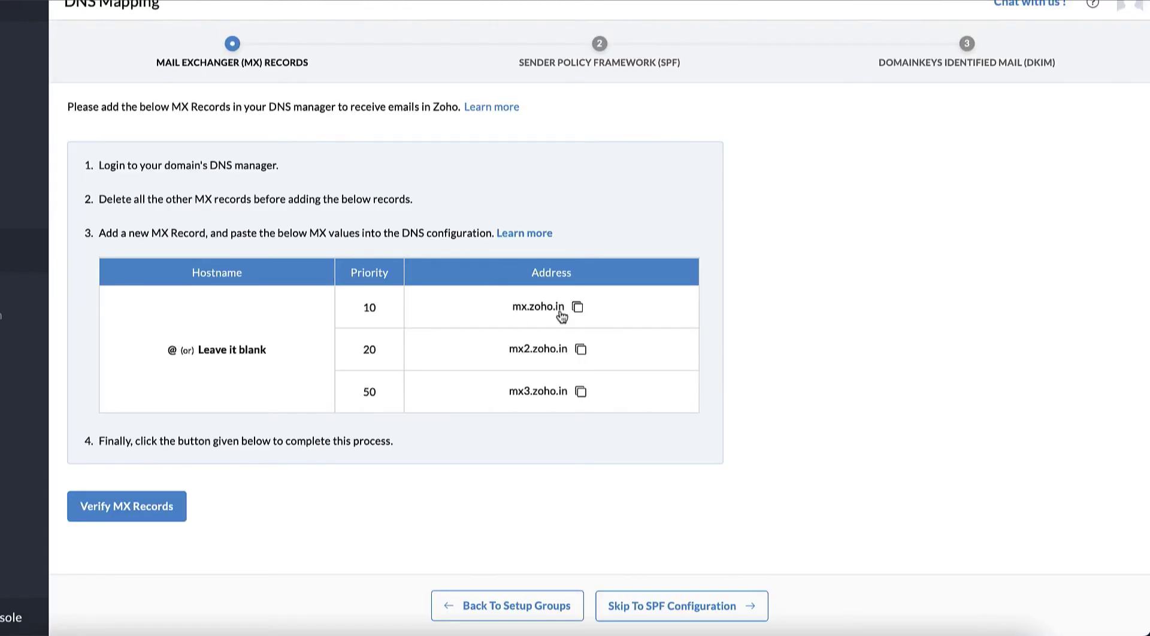
click(578, 307)
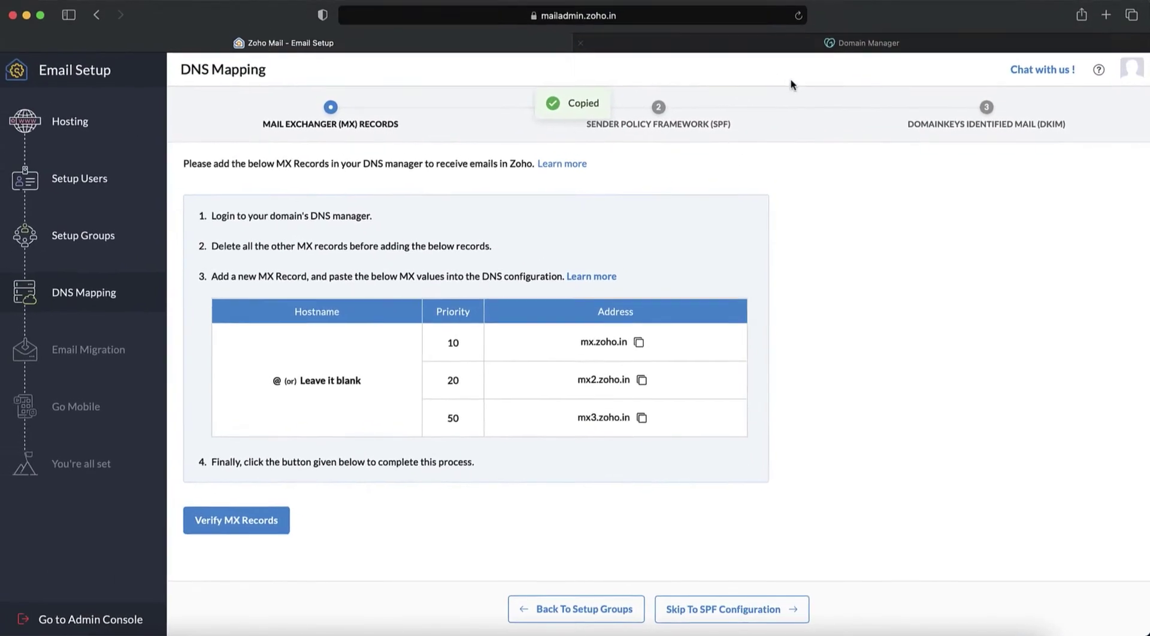
click(863, 43)
key(super+v)
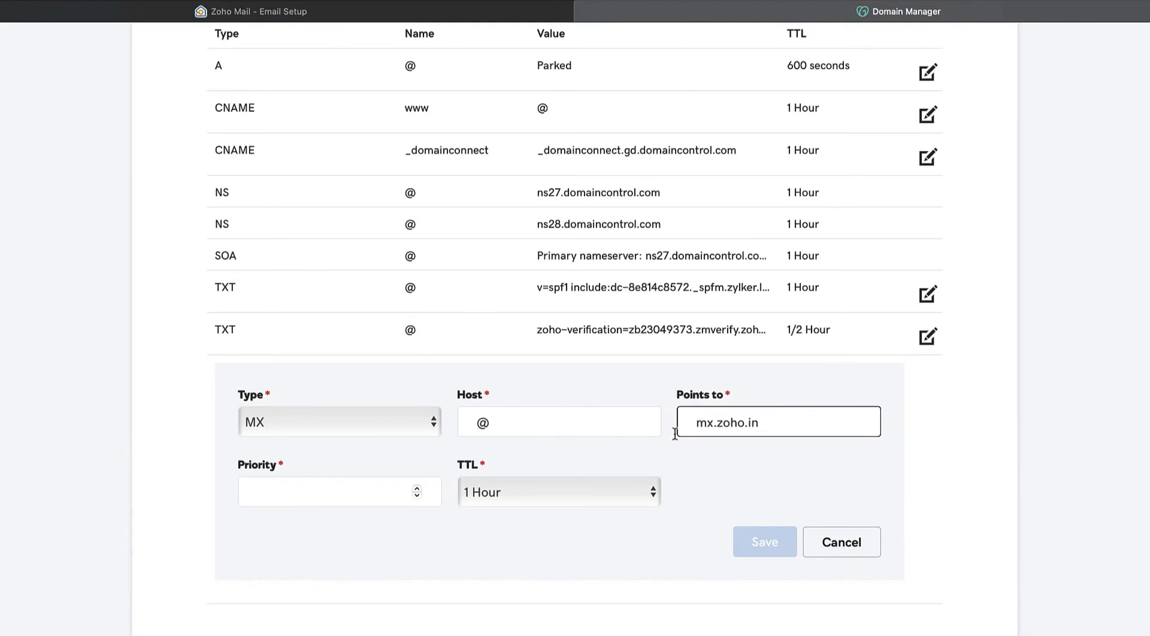
Give the MX record priority 10 and a 1/2 Hour TTL, then save it.
click(317, 501)
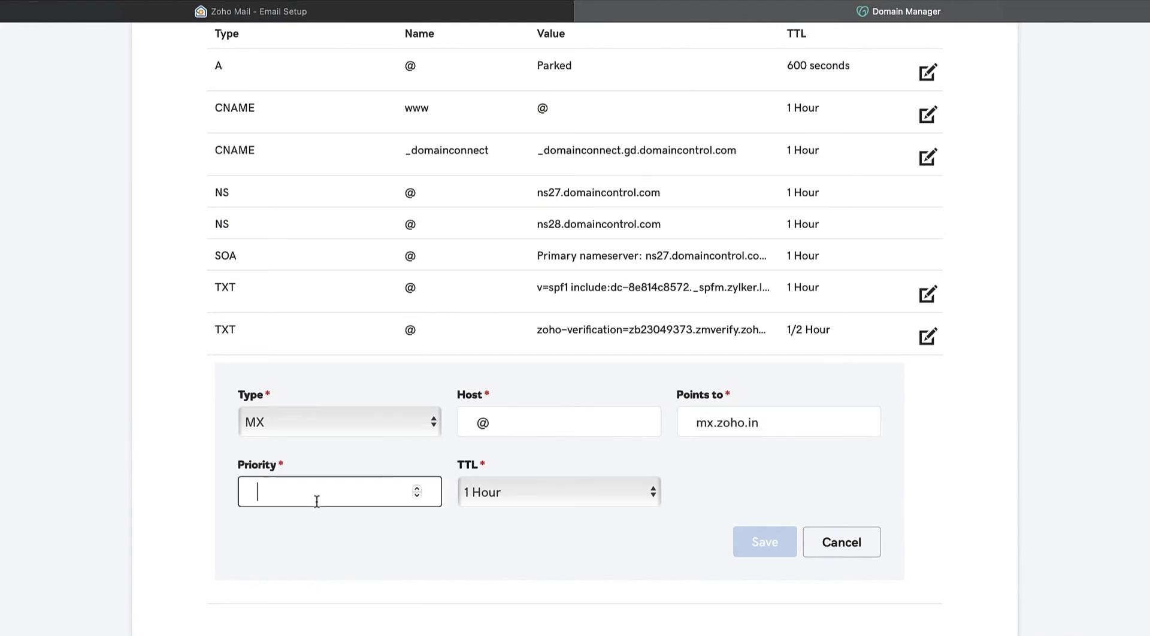
text(10)
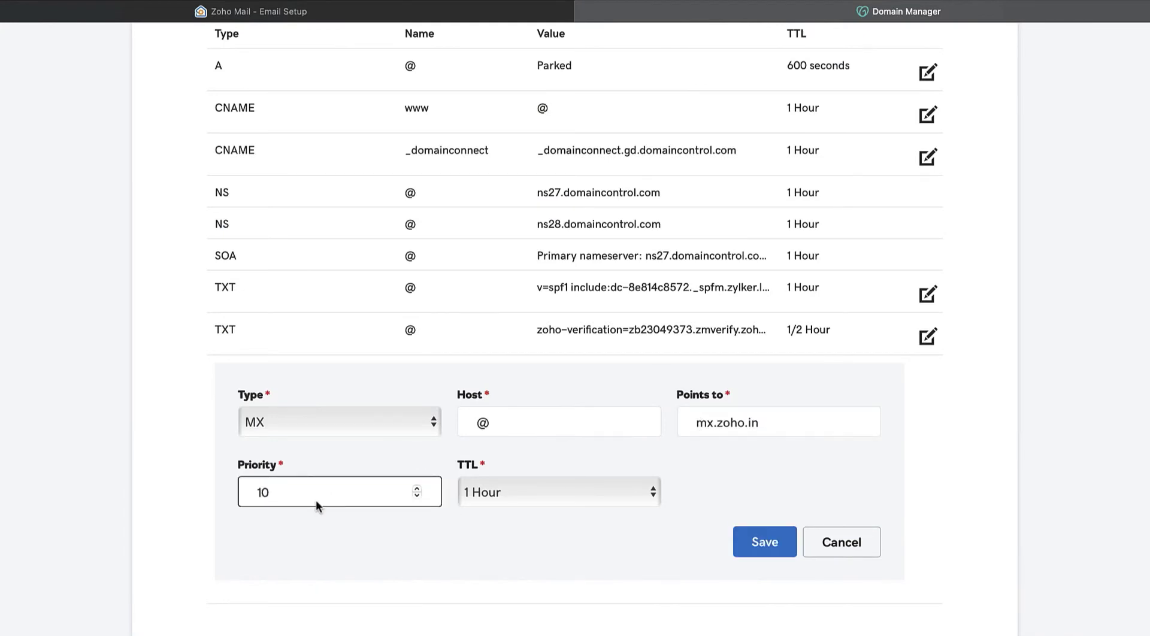
click(498, 500)
click(546, 467)
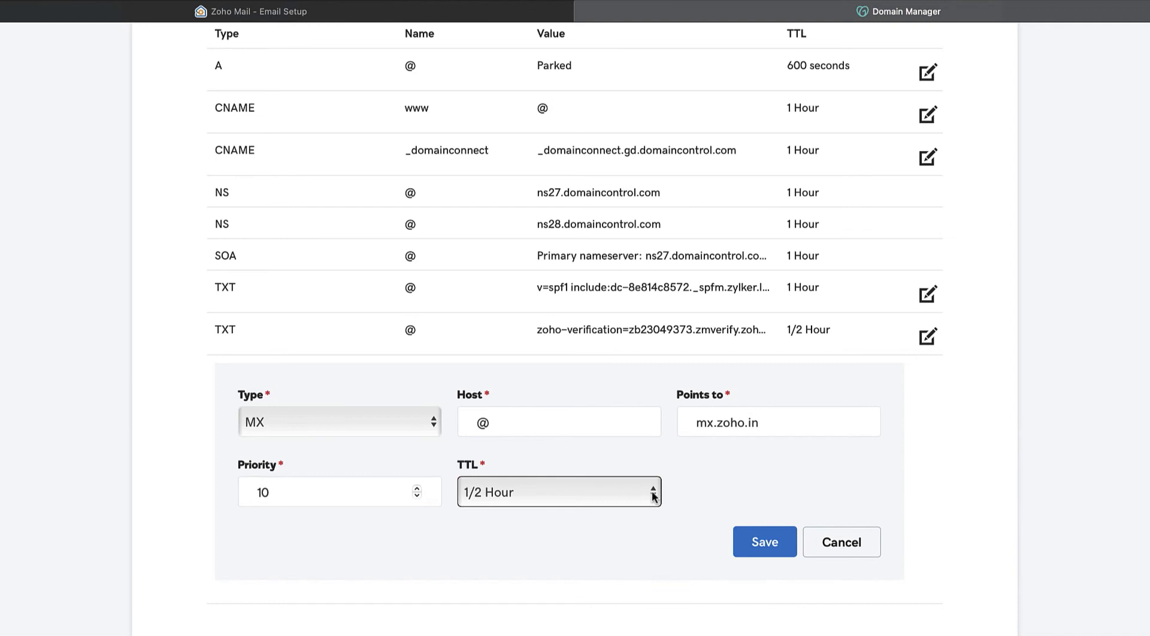
click(753, 543)
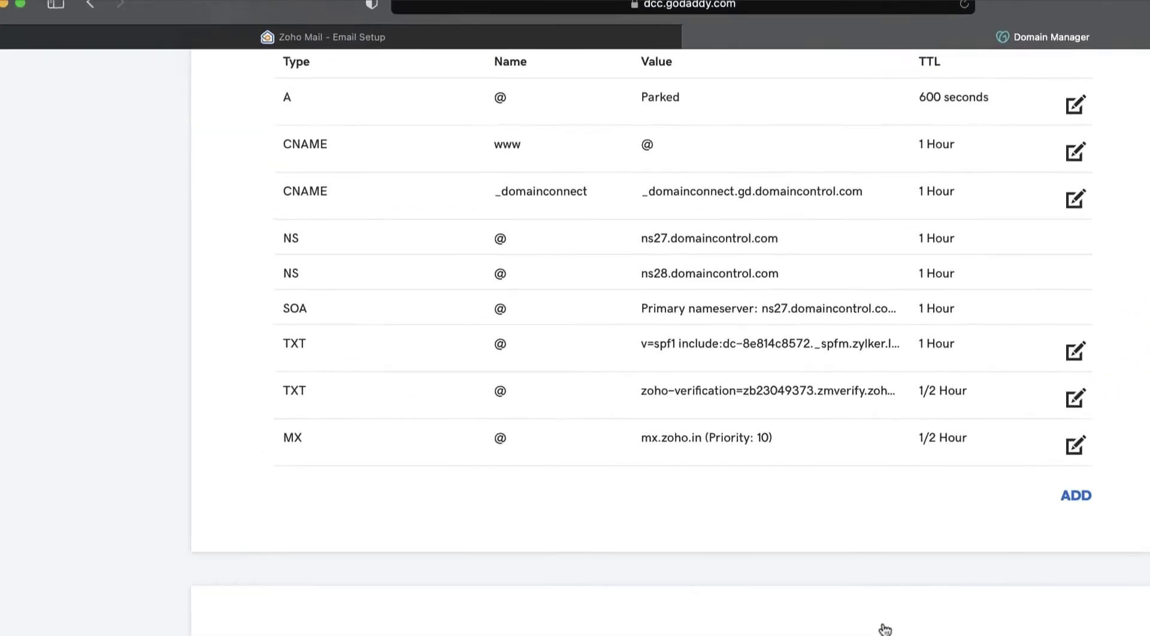
Add an MX record at @ pointing to mx2.zoho.in, priority 20, TTL 1/2 Hour.
click(456, 13)
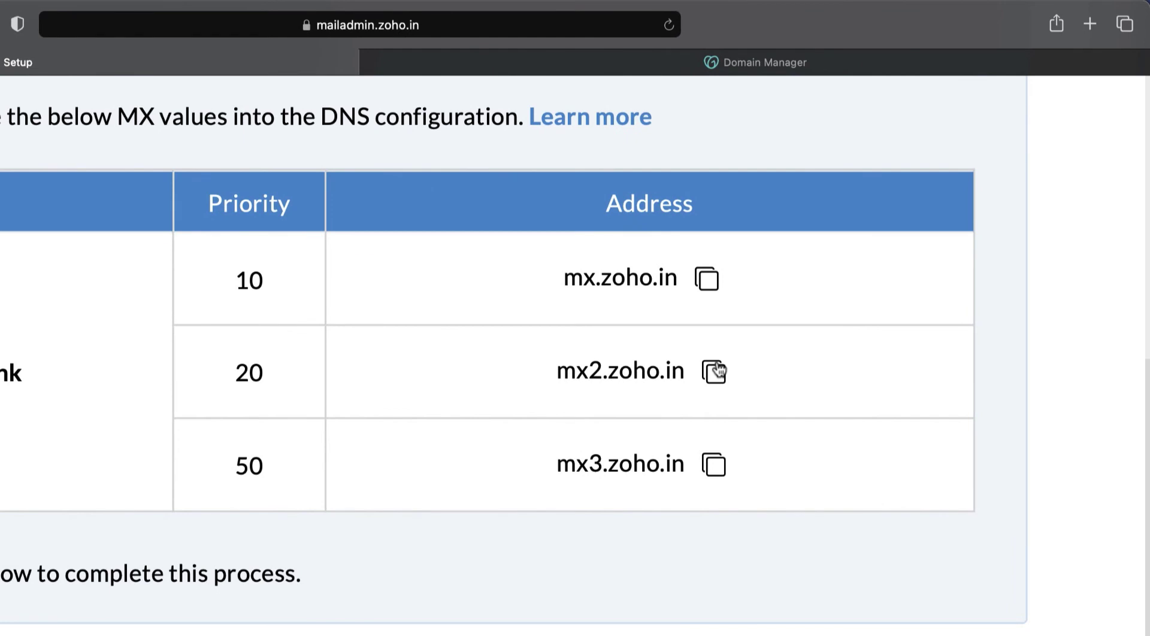
click(740, 66)
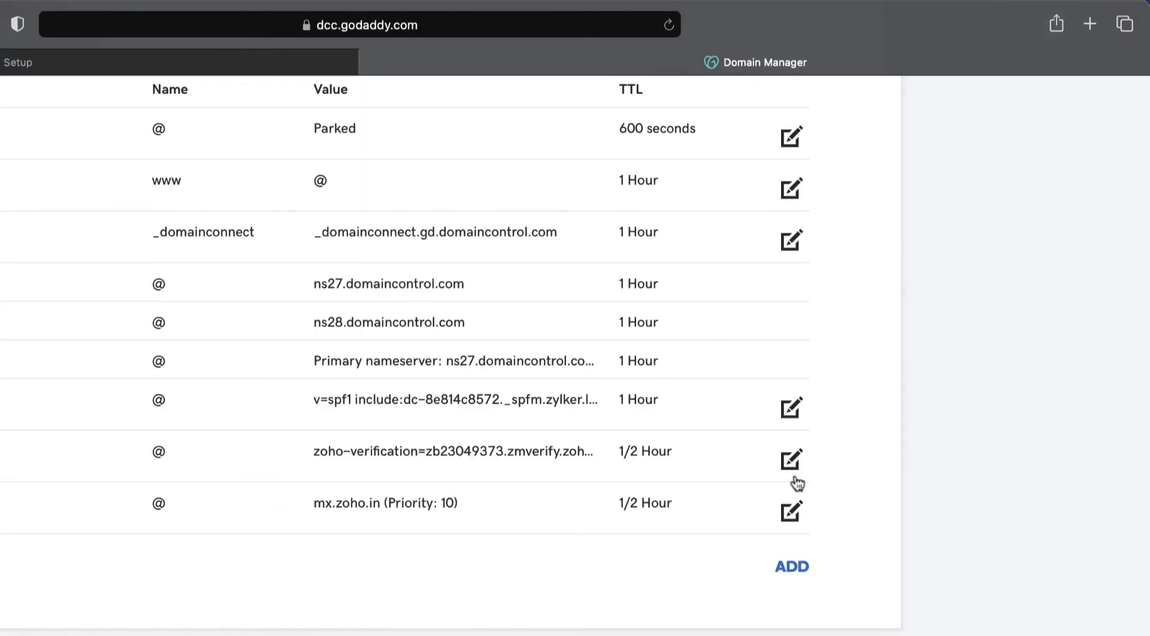
click(792, 566)
click(105, 623)
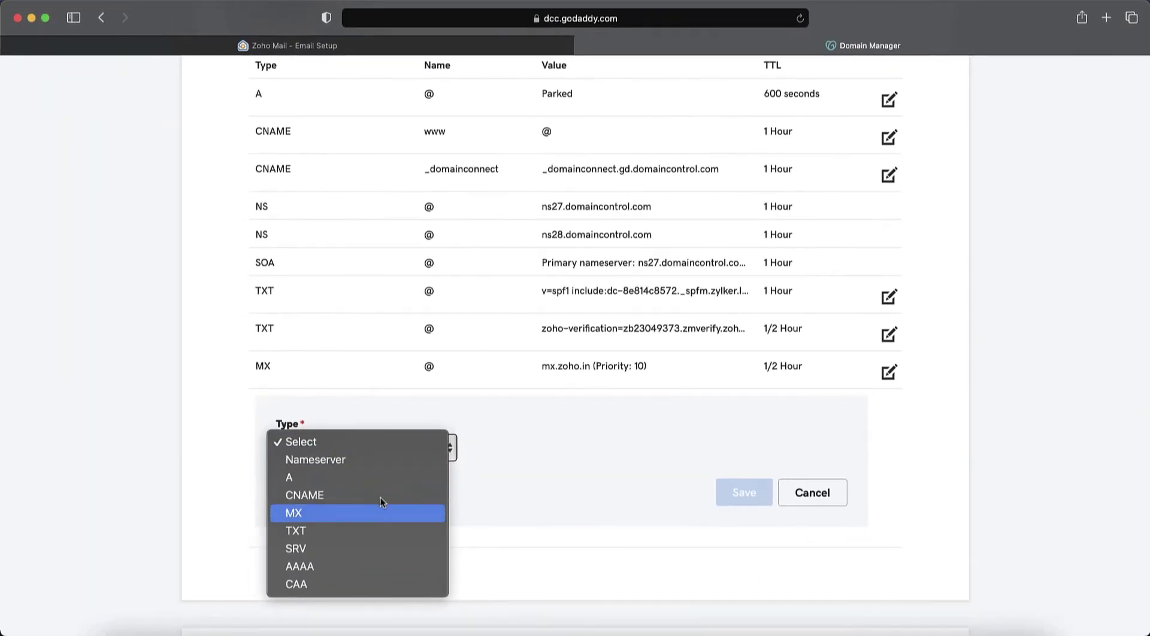
click(287, 575)
click(474, 507)
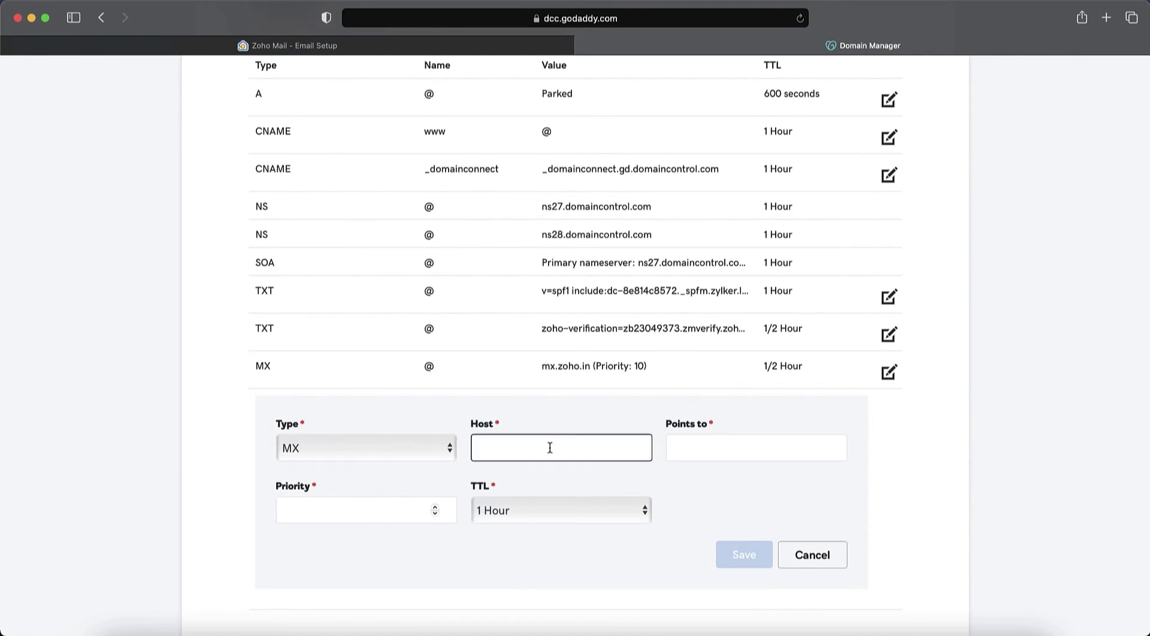
text(@)
key(Tab)
text(mx2.zoho.in)
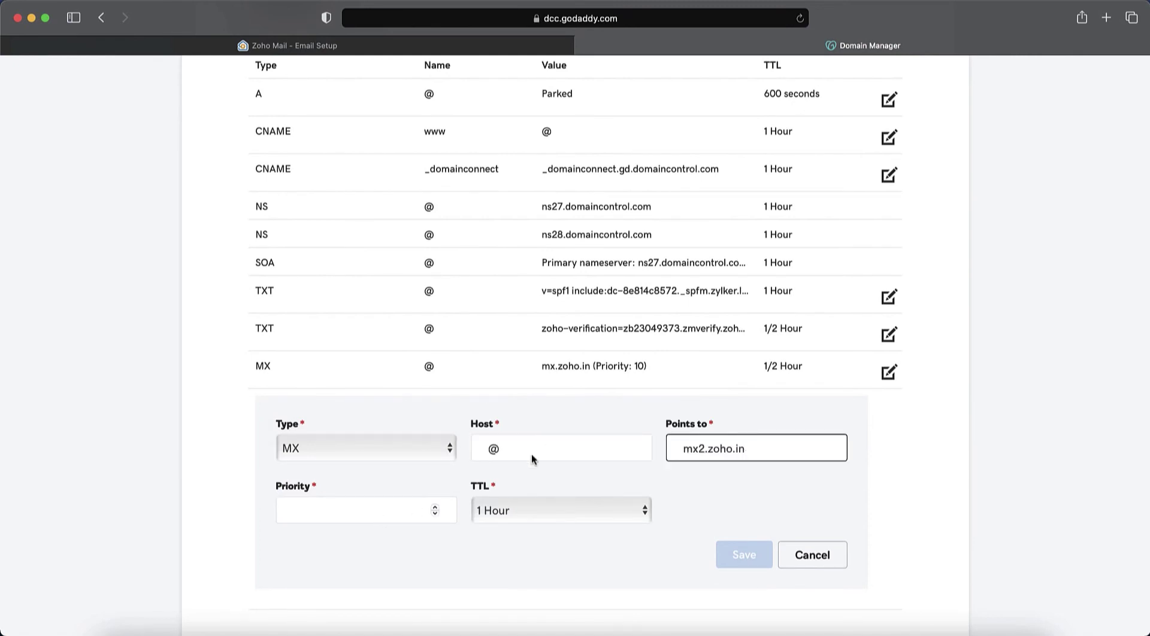
click(321, 514)
text(20)
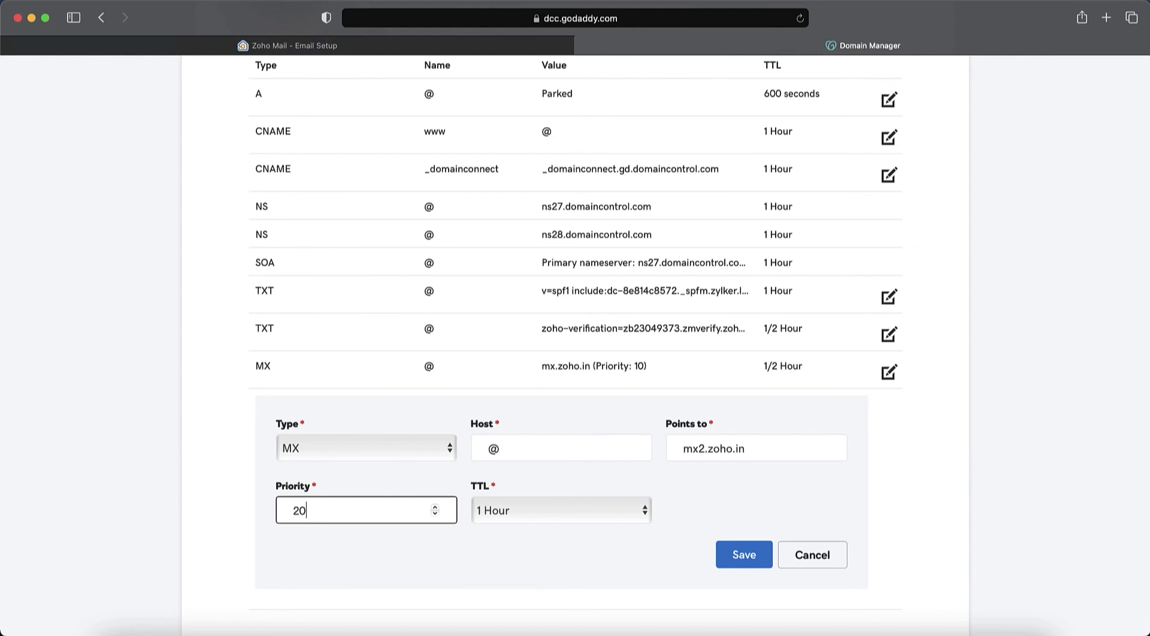
click(503, 514)
click(515, 482)
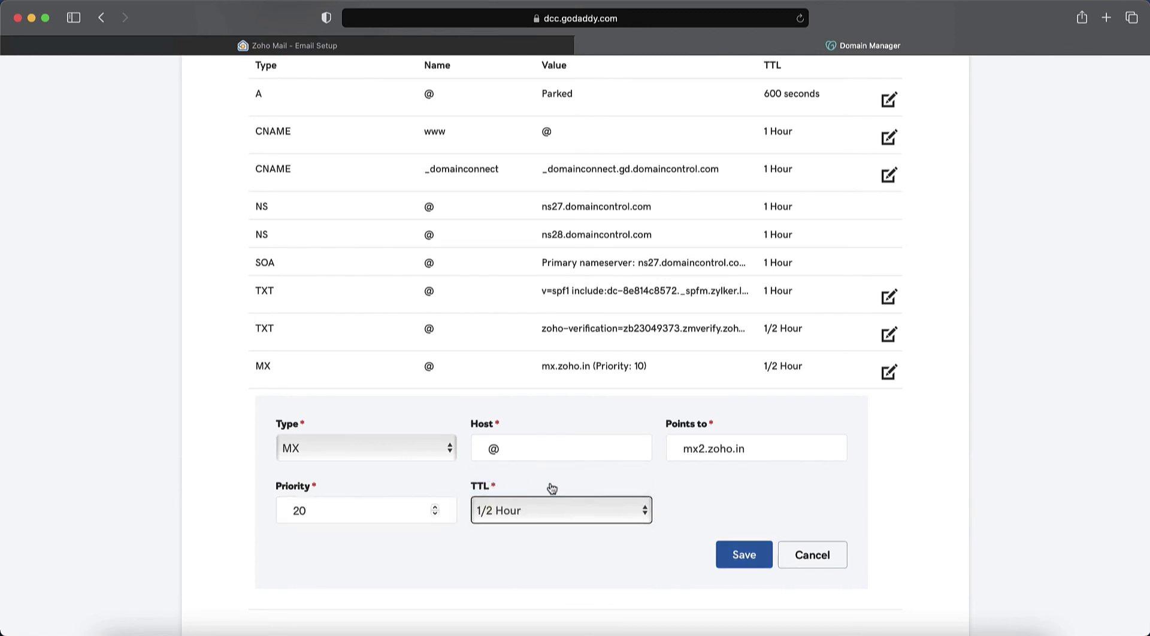
click(737, 555)
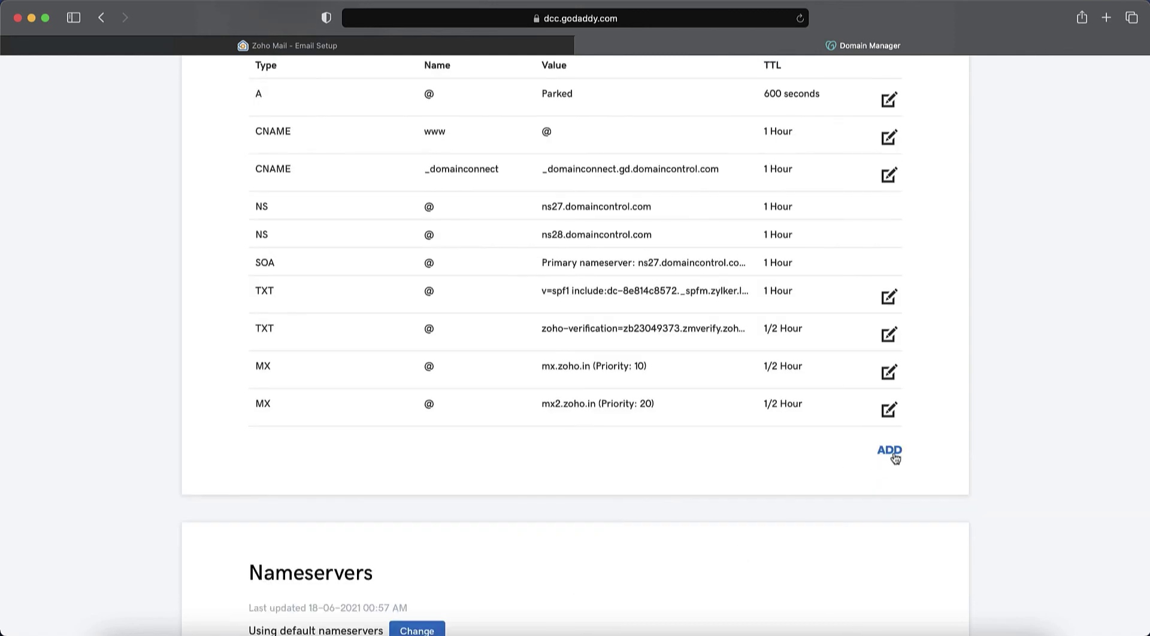
Add an MX record at @ pointing to mx3.zoho.in, priority 50, TTL 1/2 Hour.
click(892, 455)
click(359, 495)
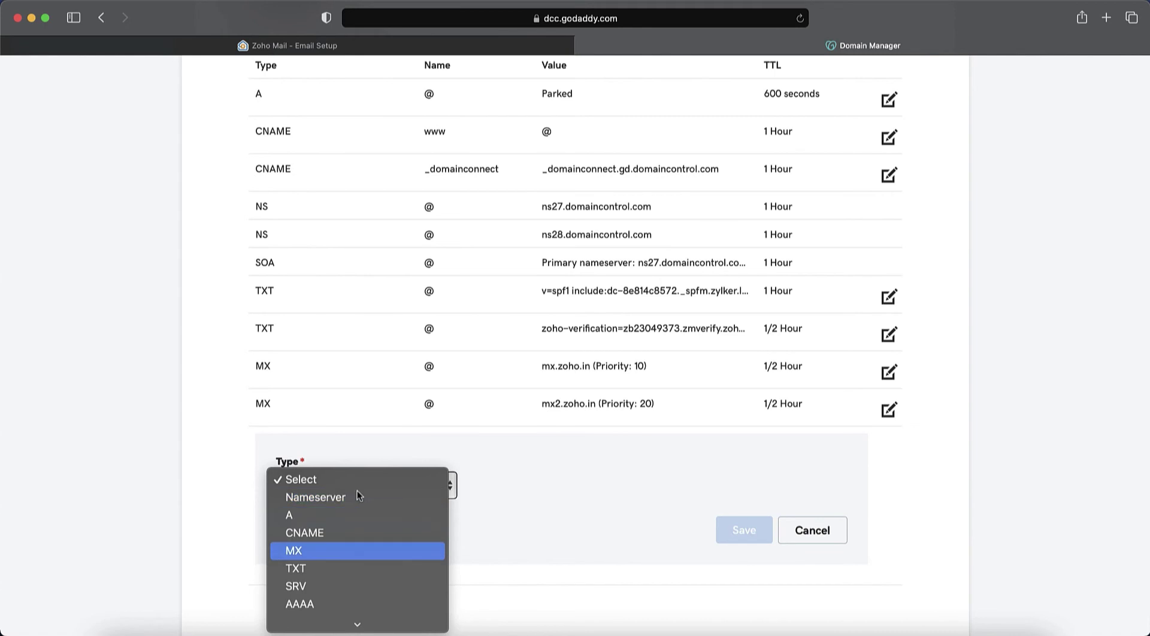
click(357, 550)
click(526, 487)
text(@)
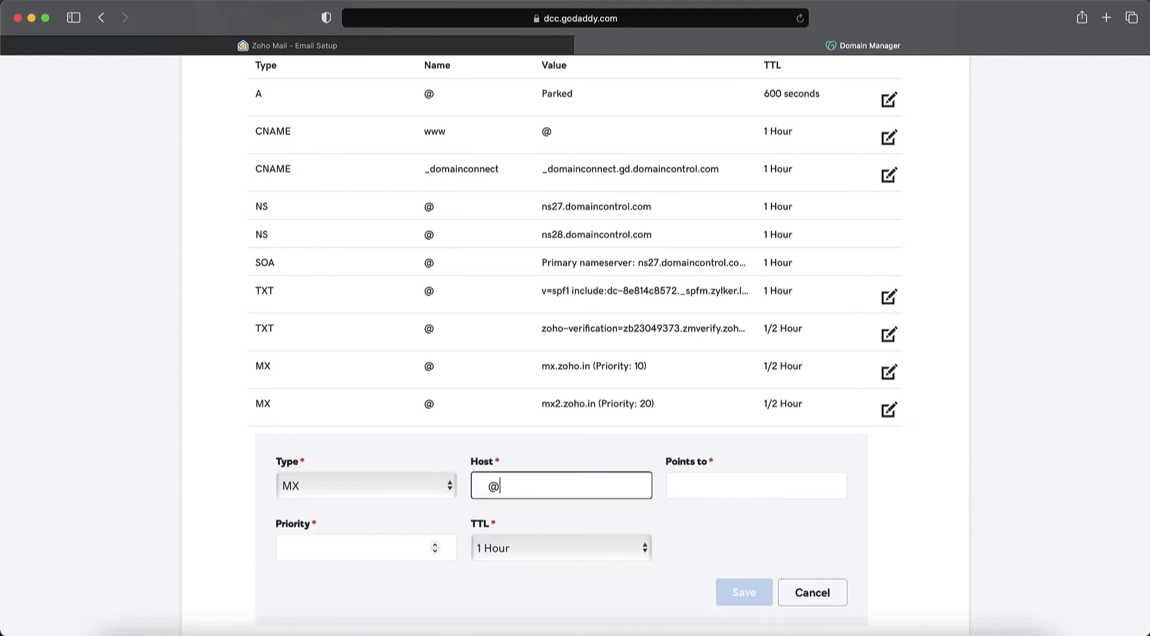
key(Tab)
click(479, 48)
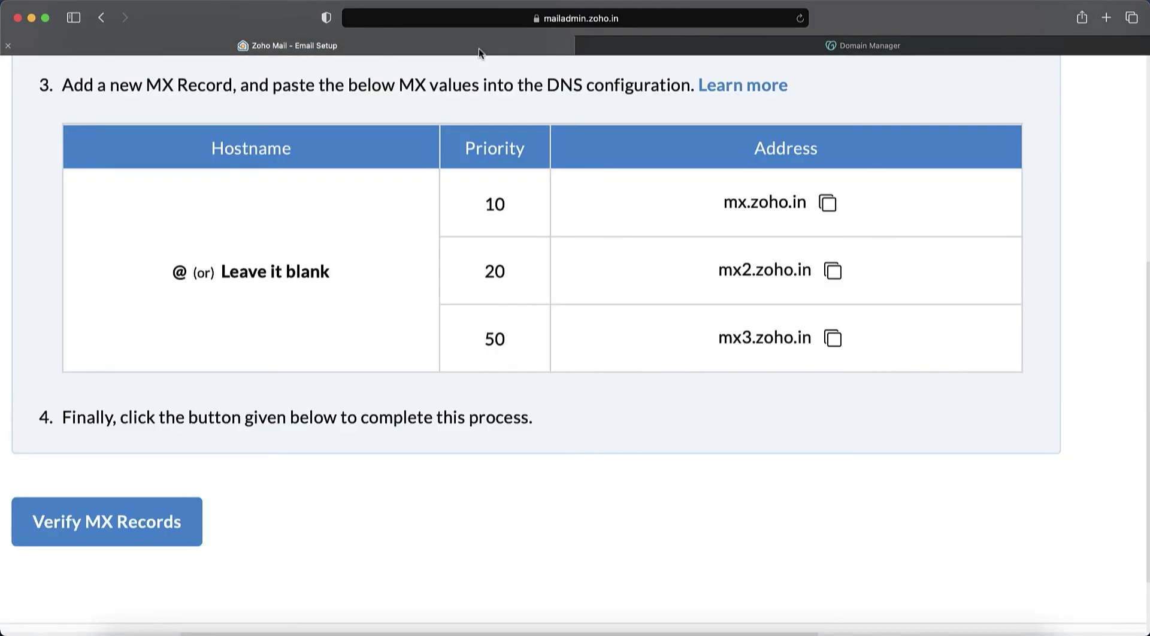
click(833, 339)
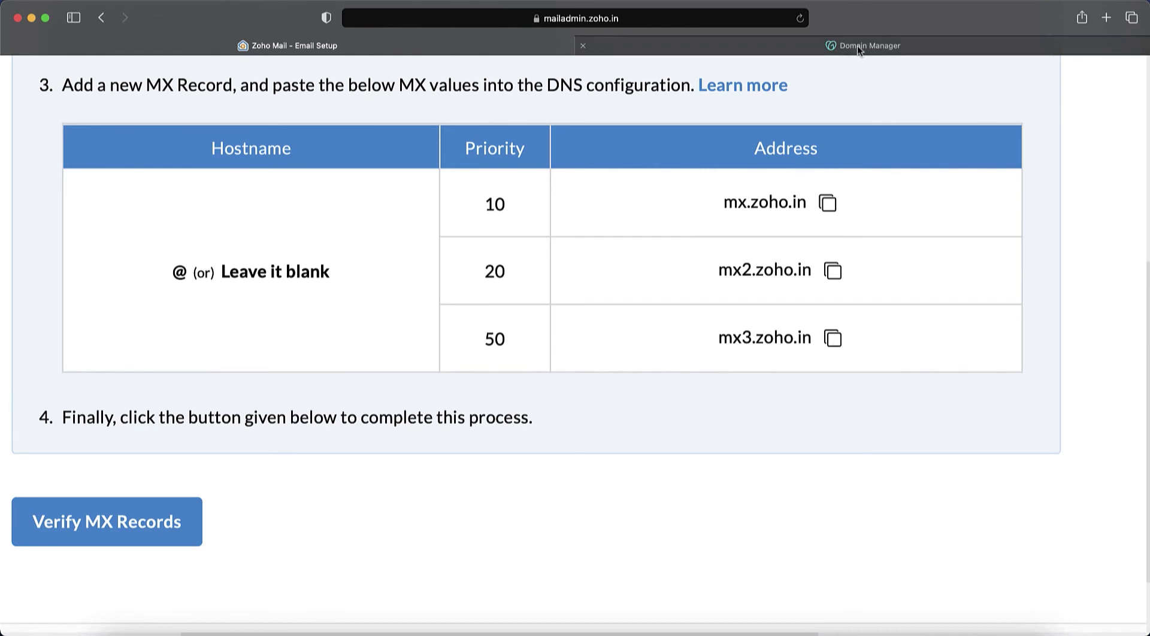
click(857, 45)
key(super+v)
click(364, 547)
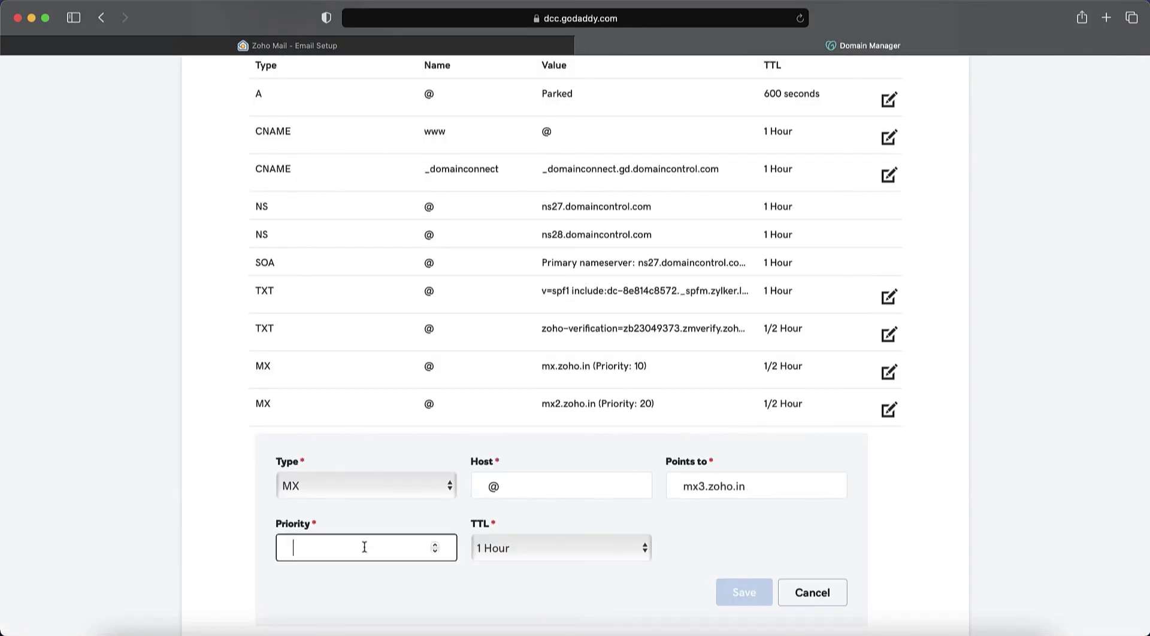
text(50)
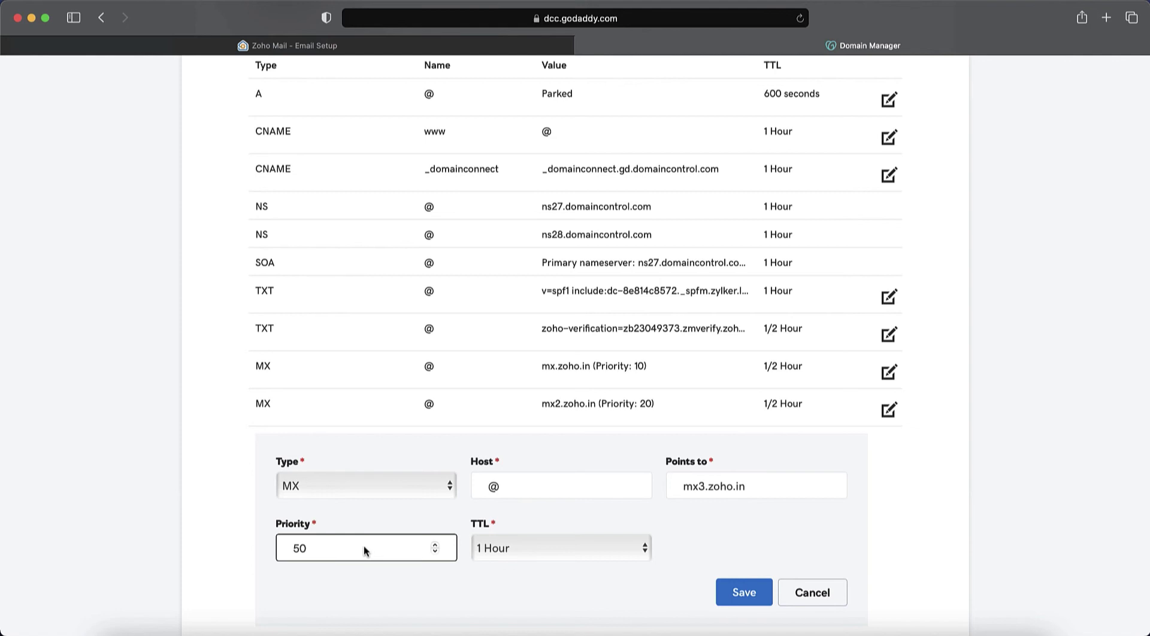
click(543, 557)
click(560, 525)
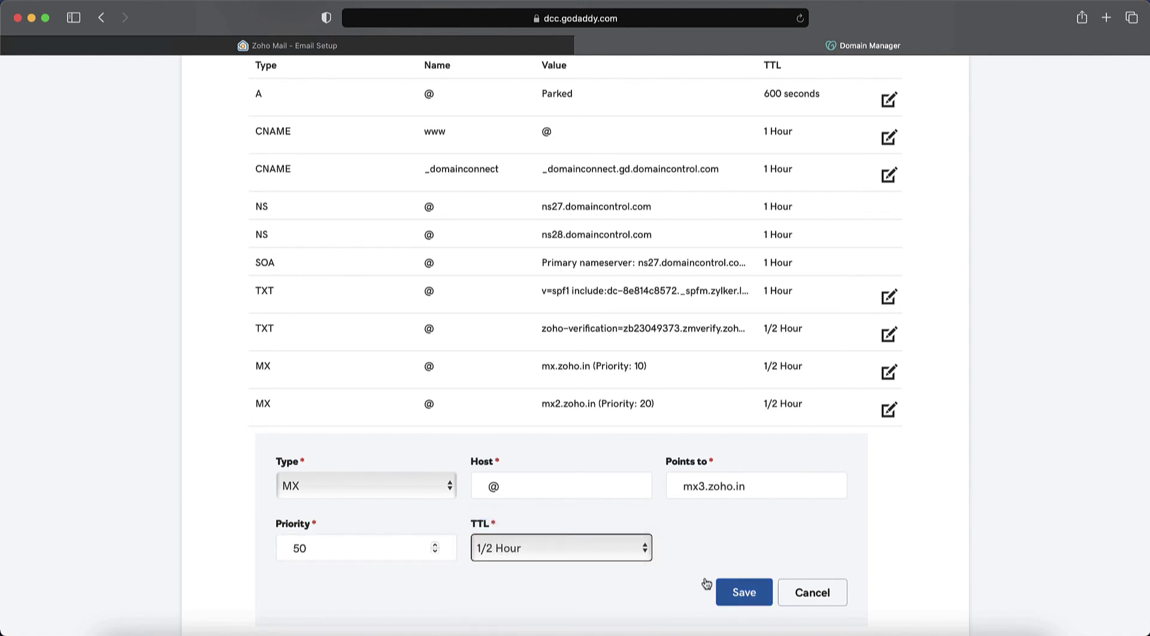
click(731, 598)
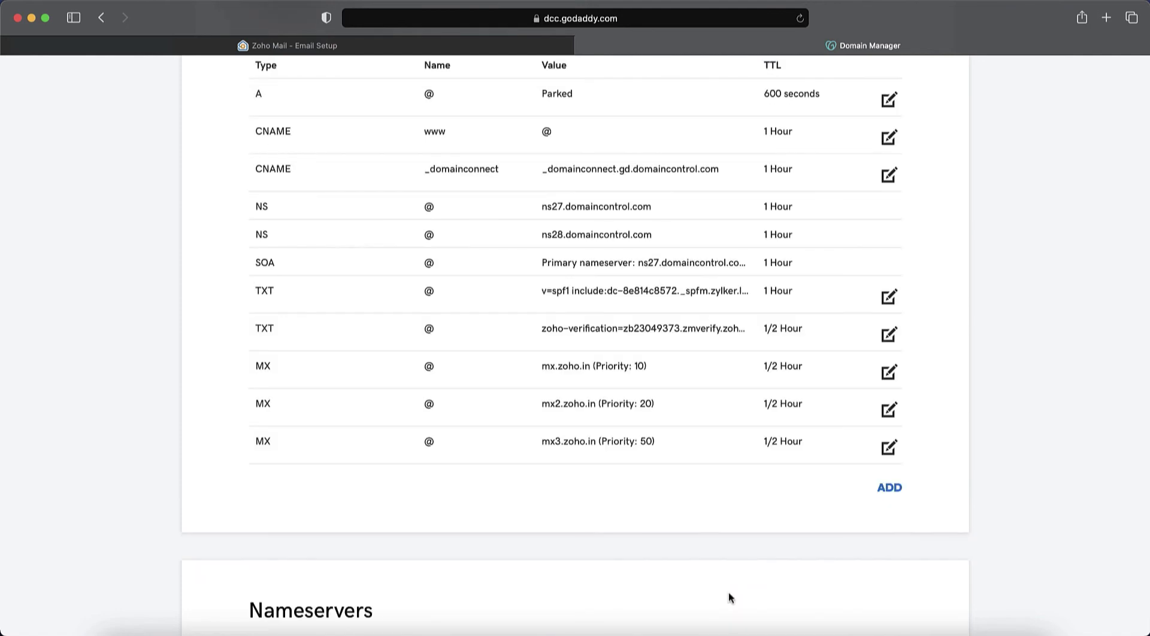
Move Zoho setup on to SPF configuration and copy the SPF TXT value for GoDaddy.
click(371, 47)
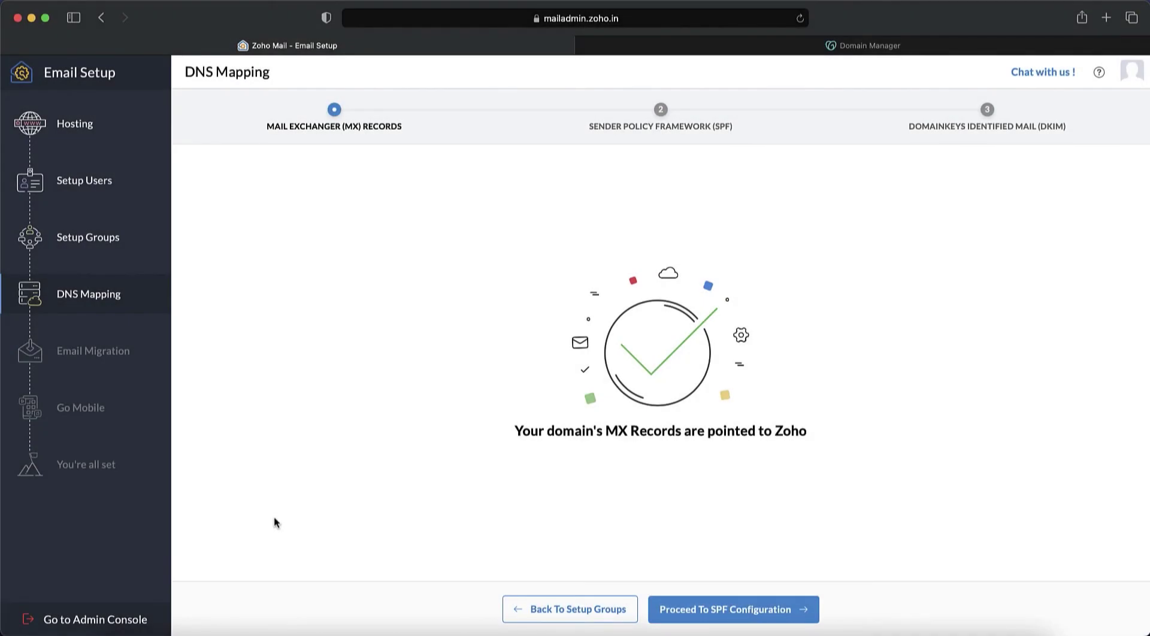
click(715, 608)
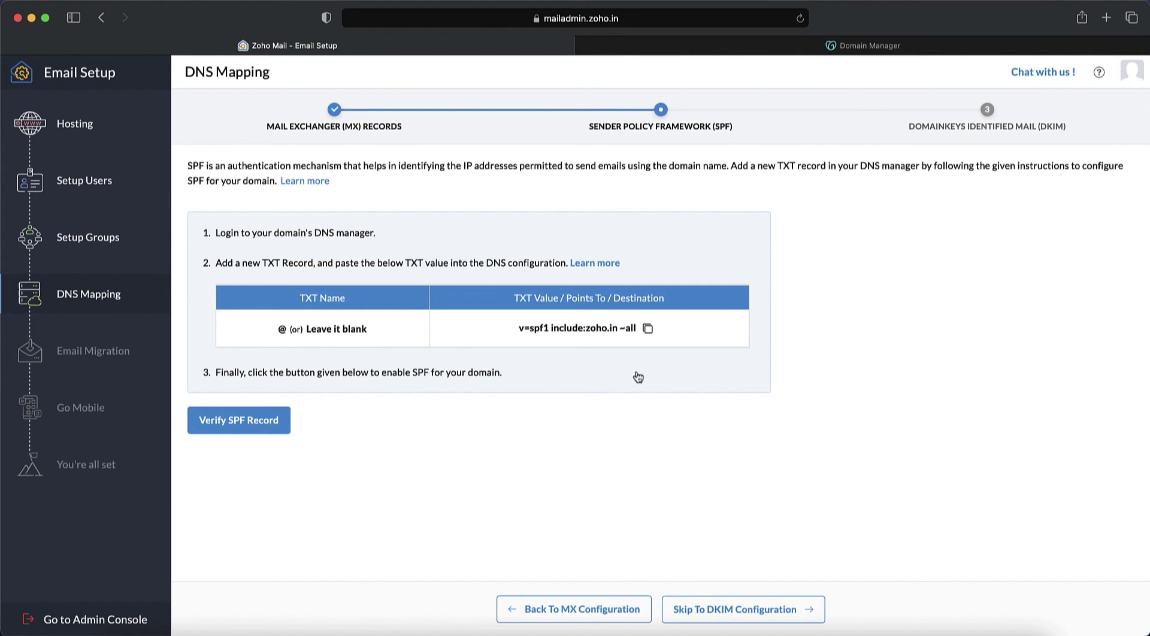
click(647, 328)
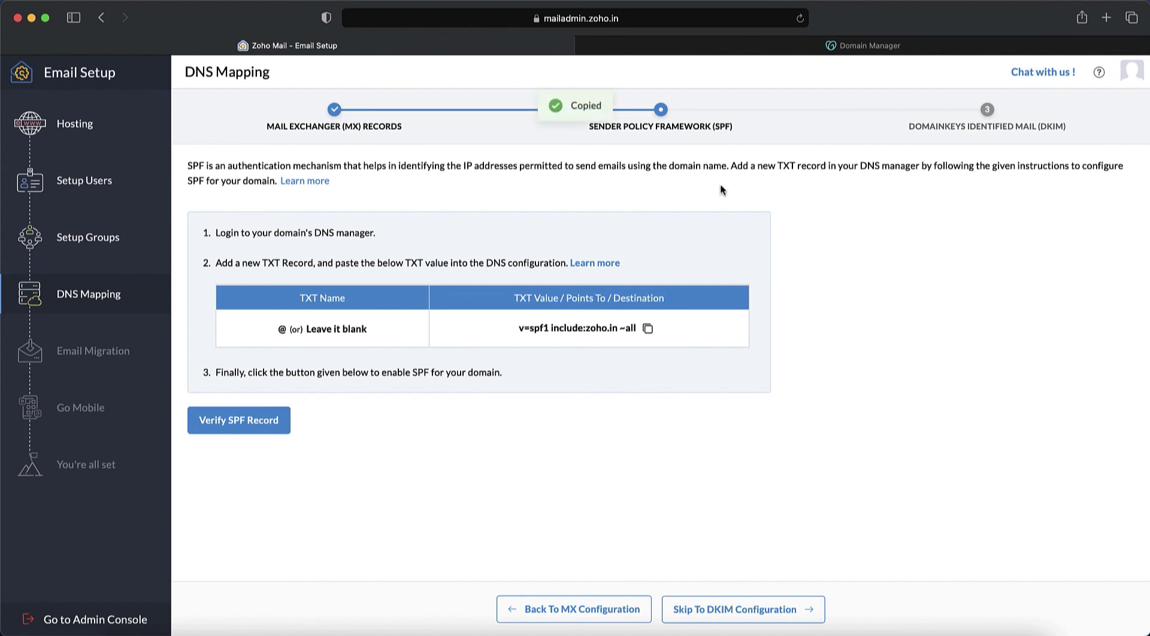
click(802, 46)
Add a GoDaddy TXT record at @ with 'v=spf1 include:zoho.in ~all' and 1/2 Hour TTL.
click(888, 486)
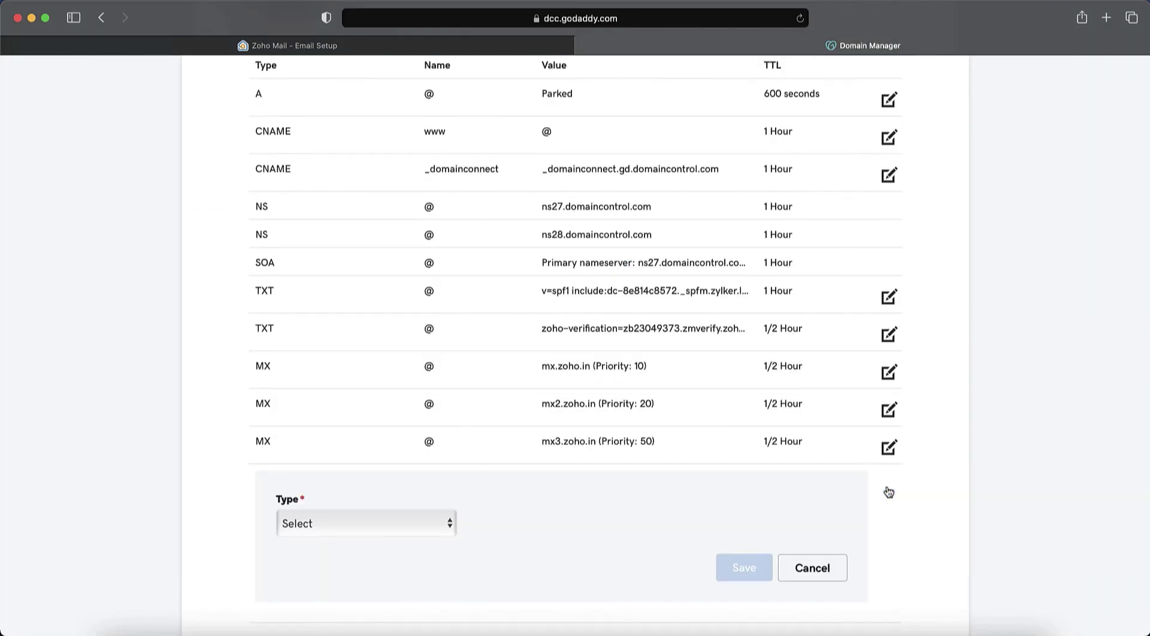
click(337, 523)
click(311, 608)
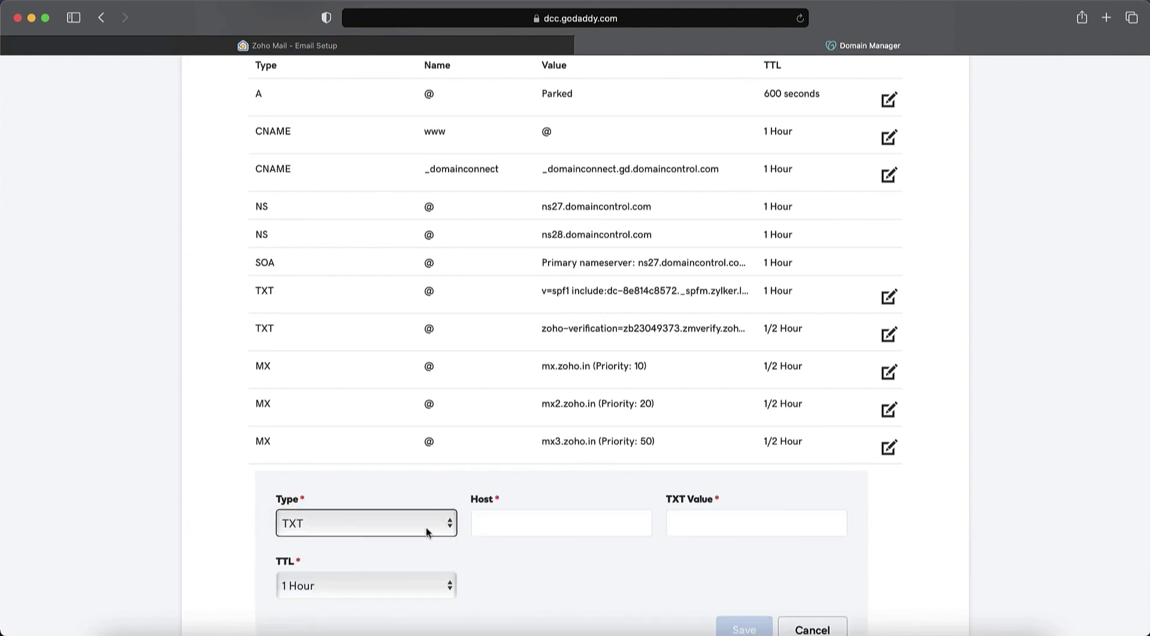
scroll(474, 514, down, 4)
click(524, 413)
text(@)
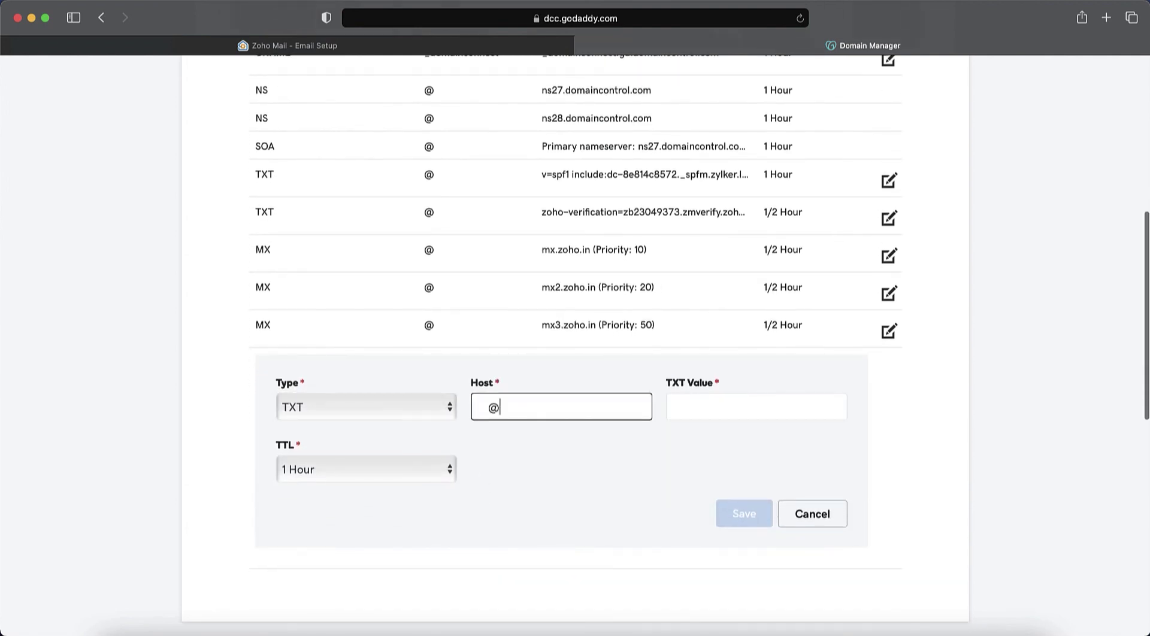
key(Tab)
key(super+v)
click(367, 468)
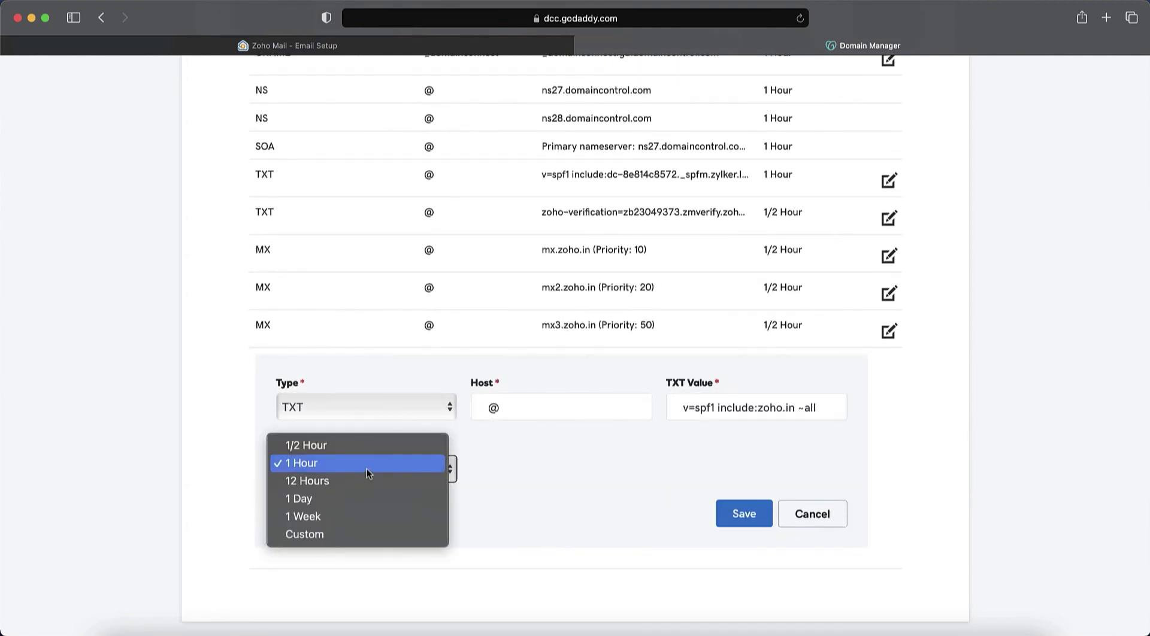
click(369, 445)
click(742, 513)
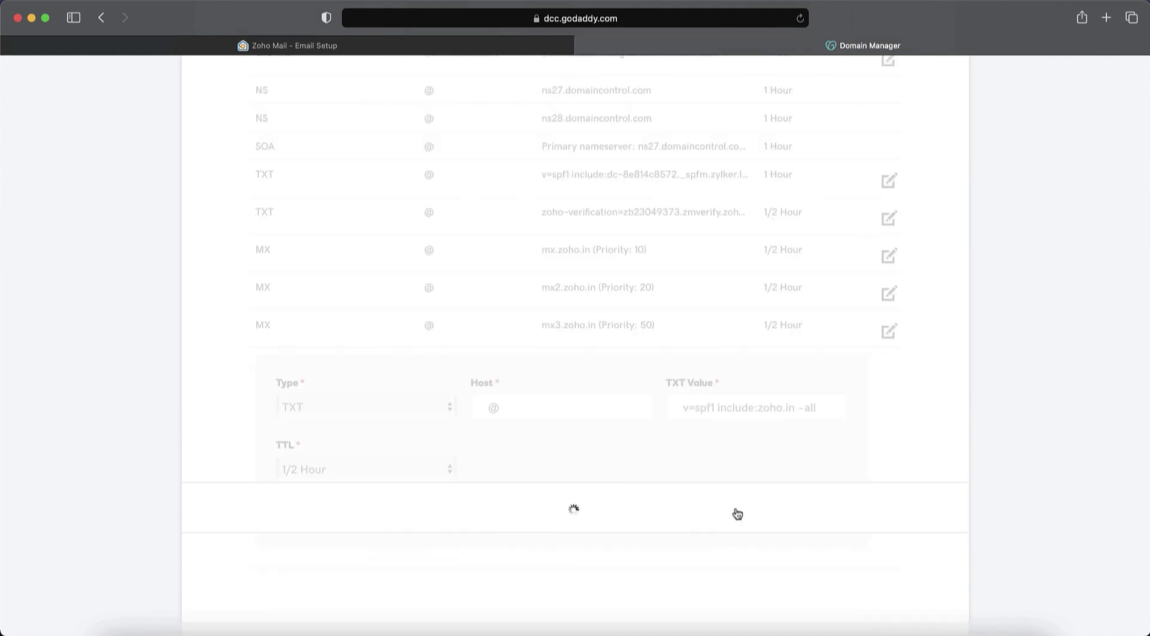
click(453, 51)
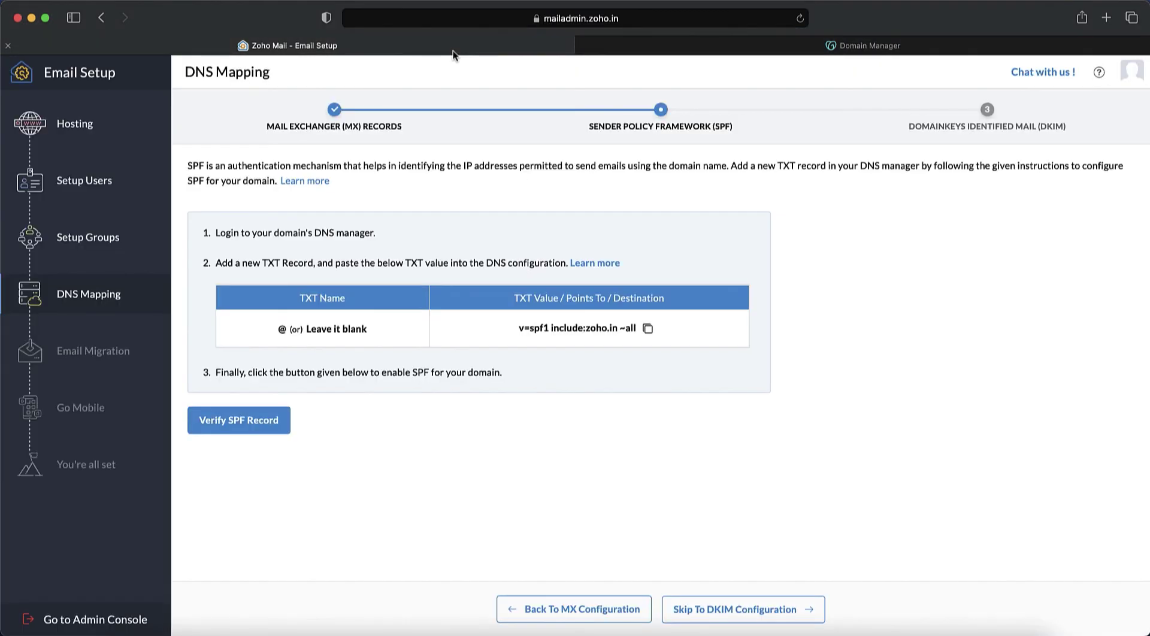
Verify SPF in Zoho and start a GoDaddy TXT record with host zmail._domainkey.
click(264, 430)
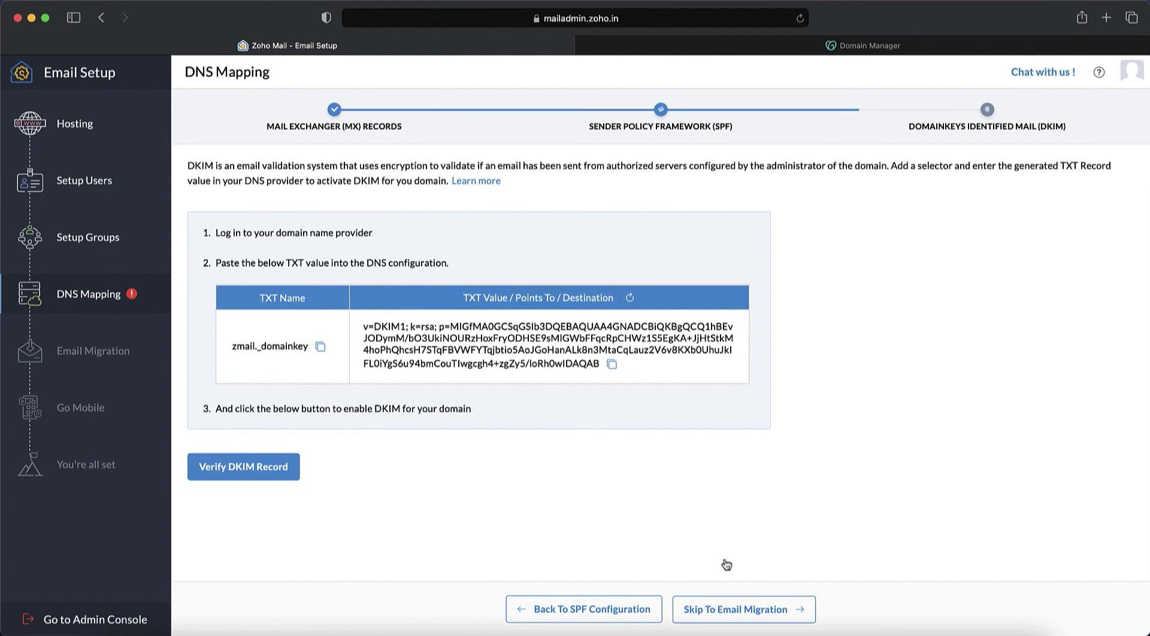
click(320, 348)
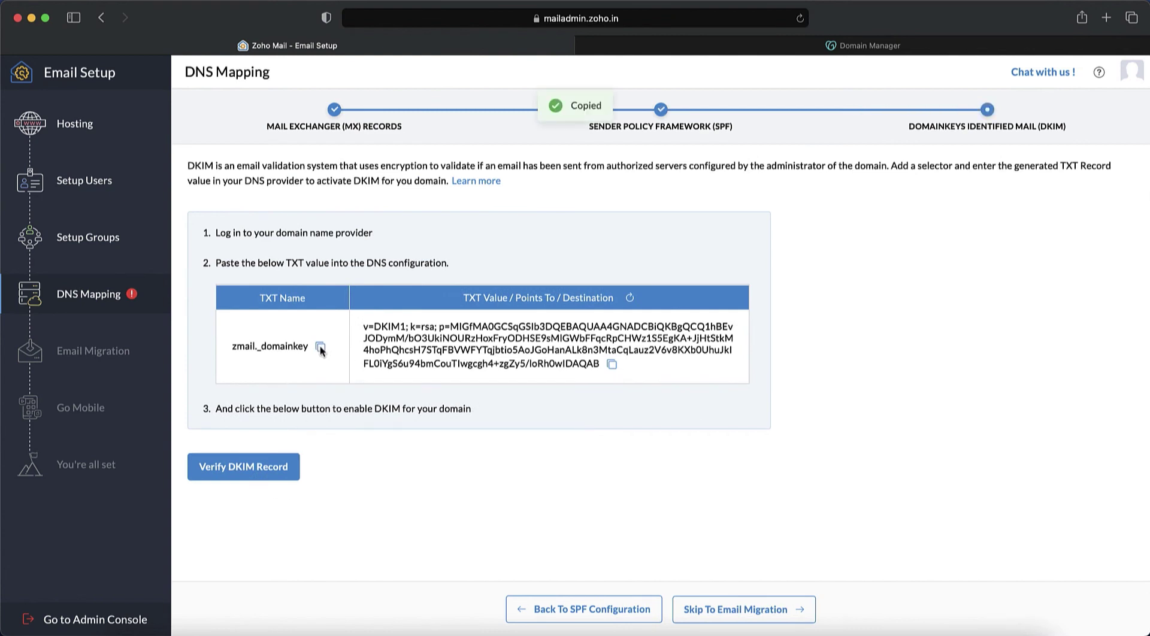
click(851, 47)
click(889, 444)
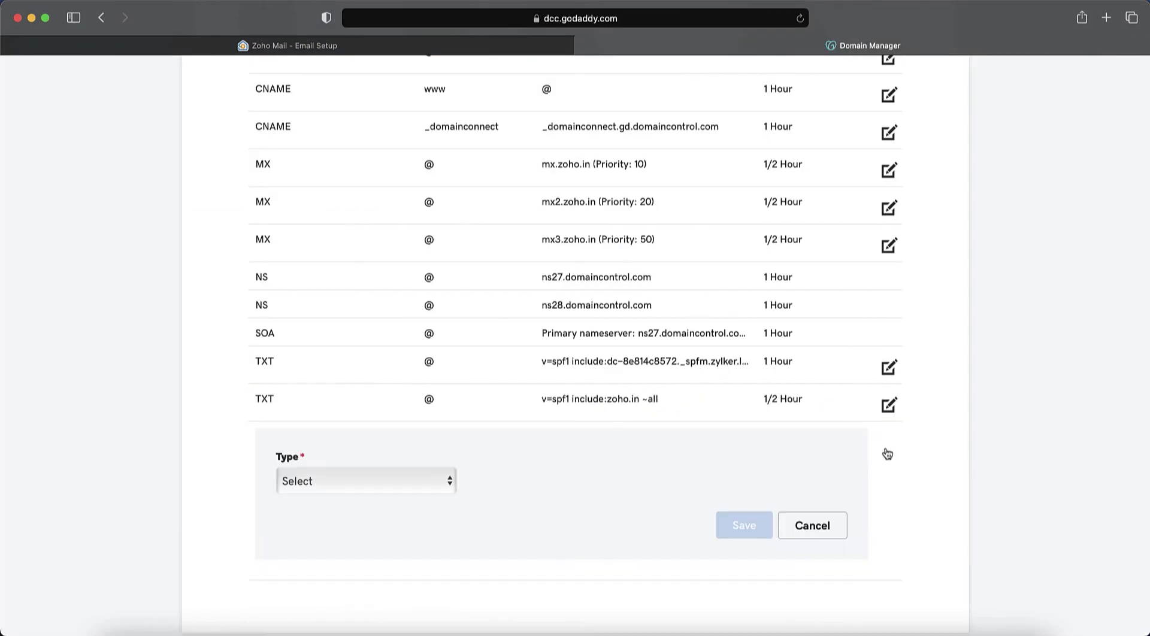
click(411, 478)
click(387, 563)
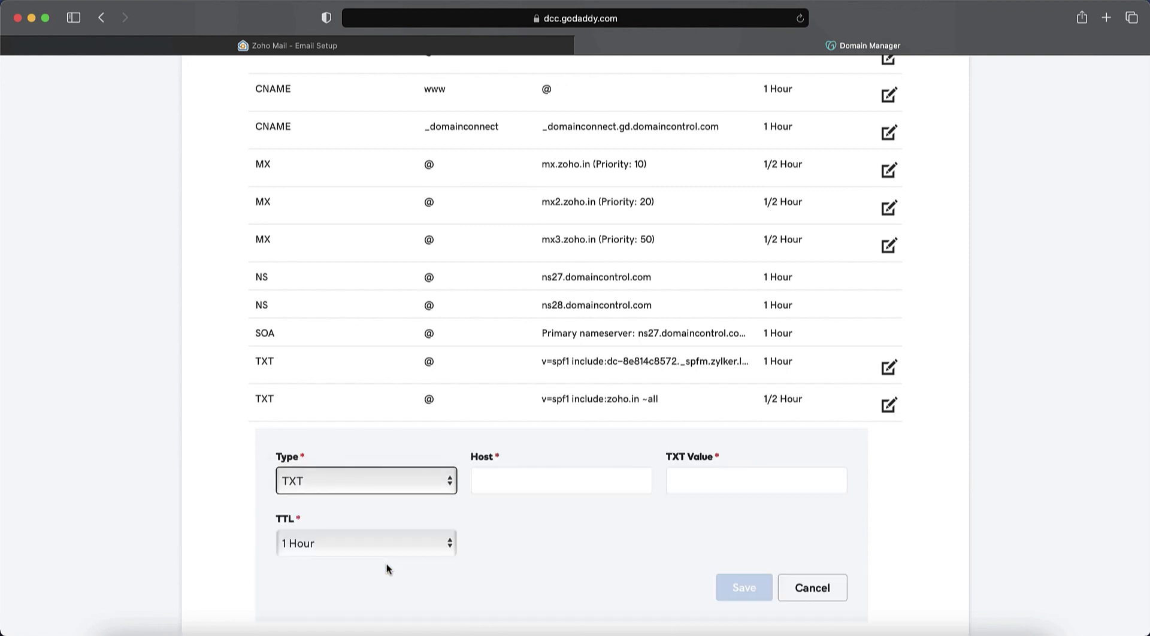
click(533, 493)
key(super+v)
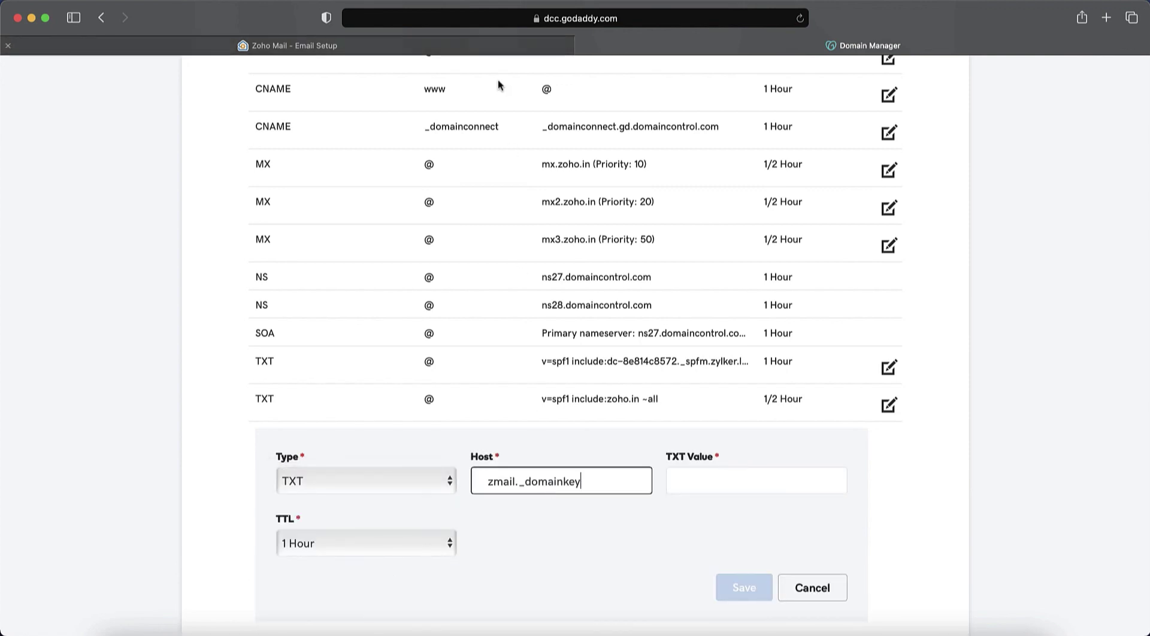
Fill the record with Zoho's DKIM key, set TTL to 1/2 Hour, and save it.
click(496, 43)
click(611, 363)
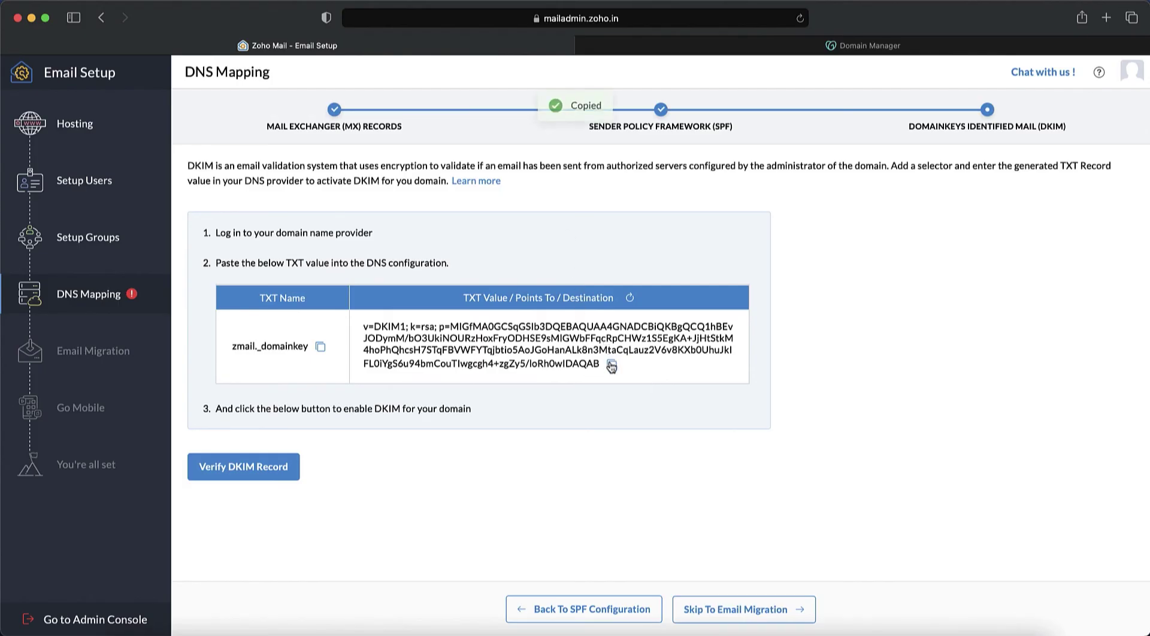
click(795, 48)
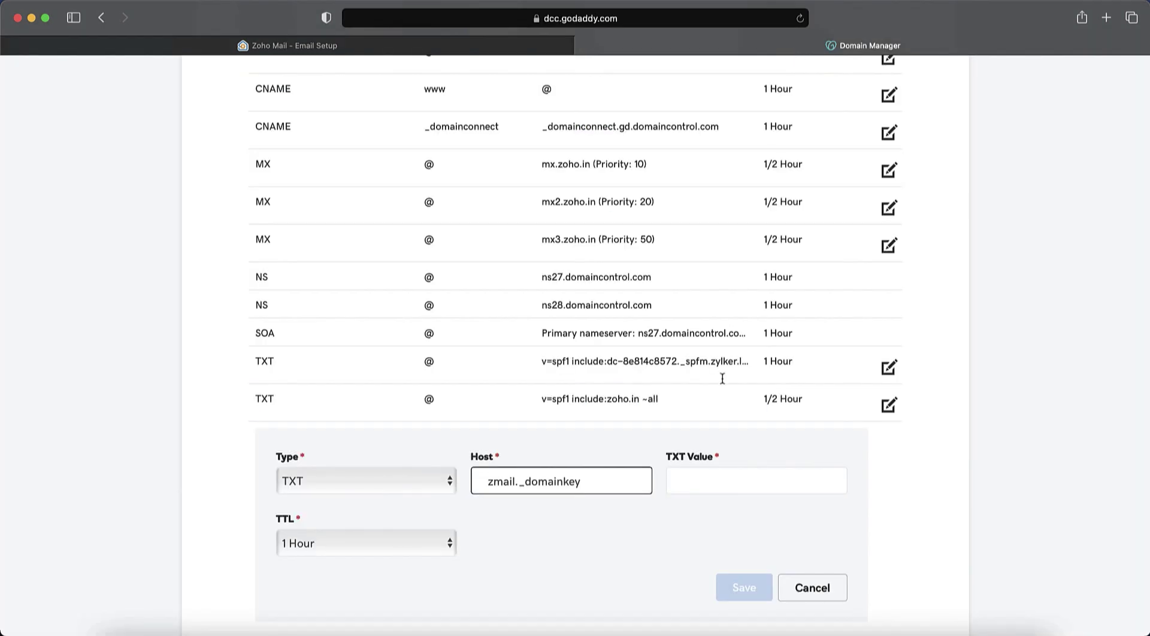
click(699, 482)
key(super+v)
click(371, 550)
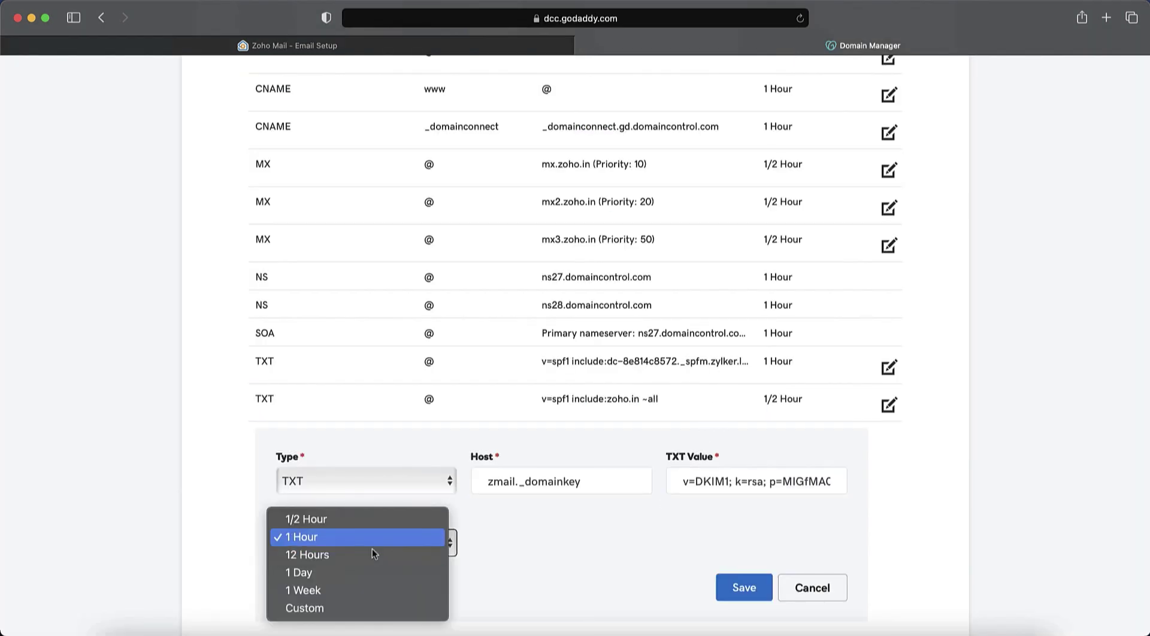
click(379, 522)
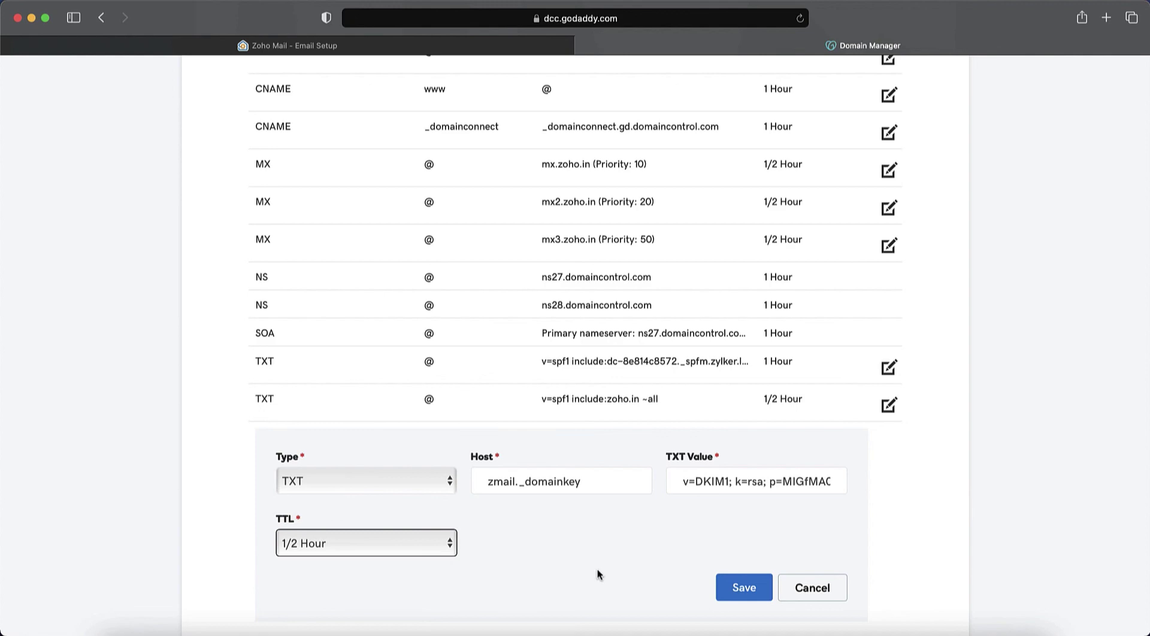
click(744, 588)
click(501, 47)
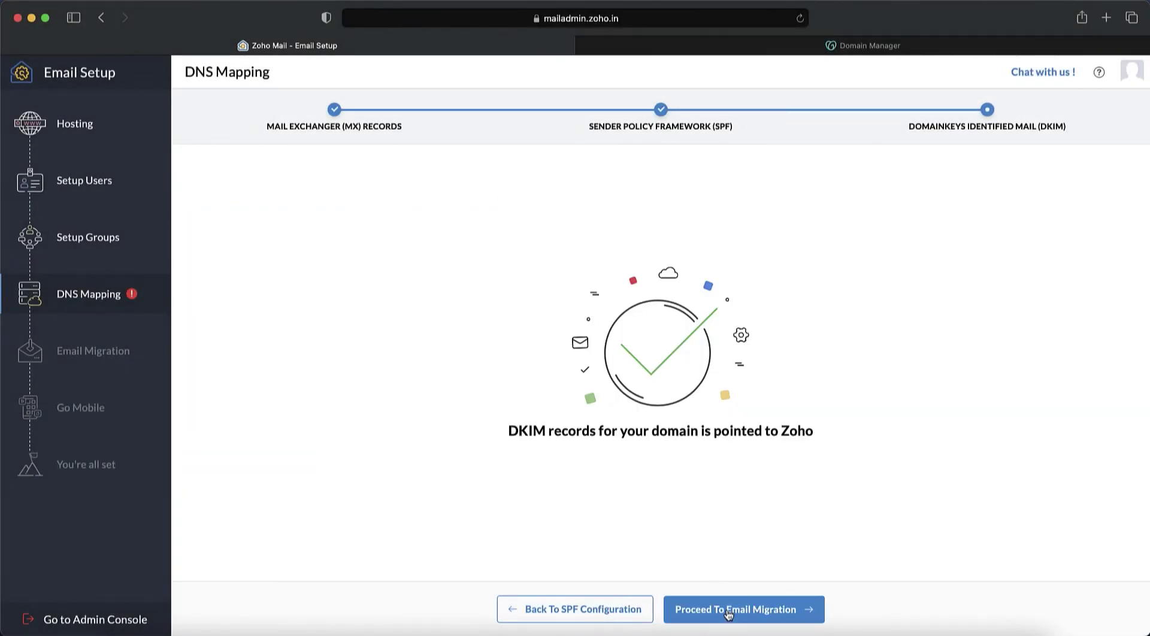
Pass Email Migration without creating a G Suite migration and reach the Go Mobile step.
click(729, 611)
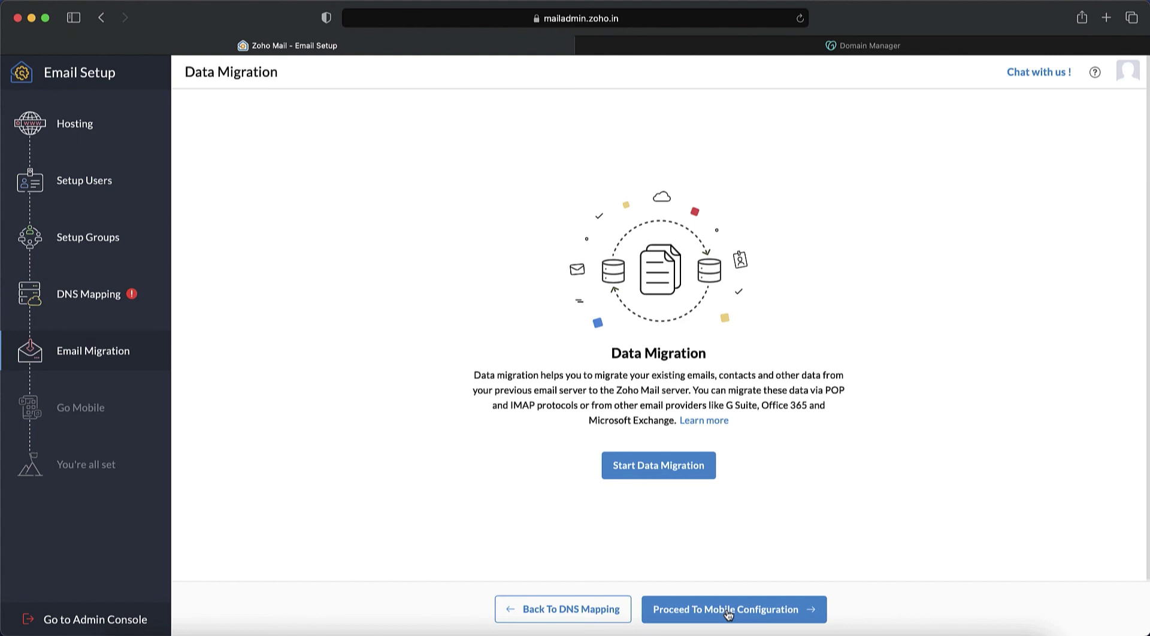
click(650, 473)
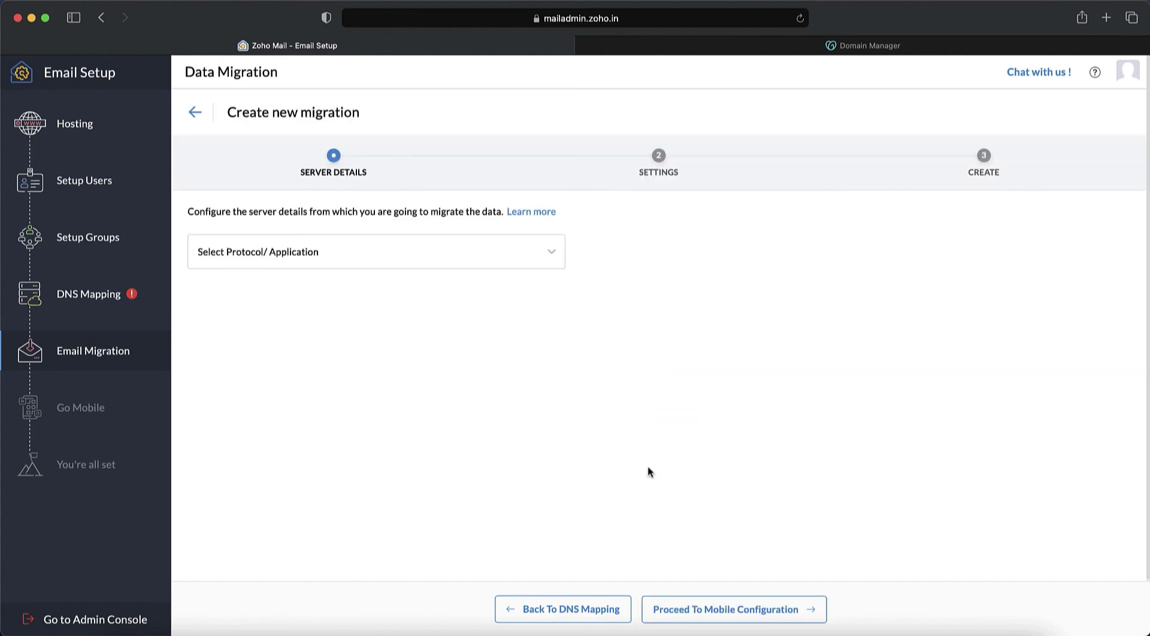
click(385, 259)
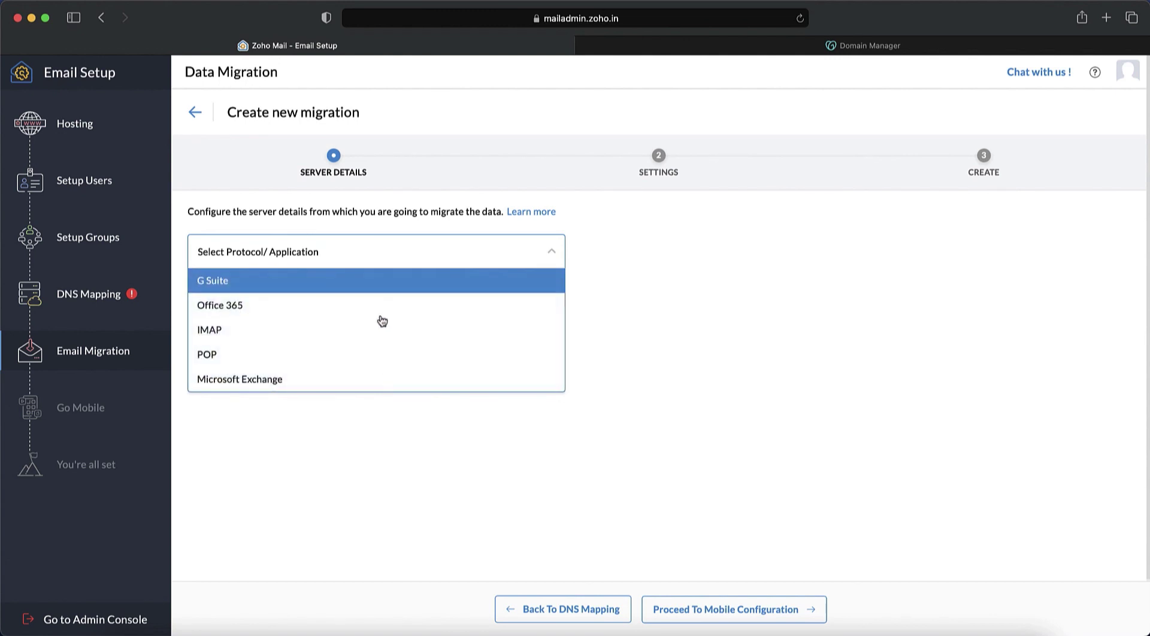
click(377, 282)
click(377, 290)
scroll(401, 419, down, 3)
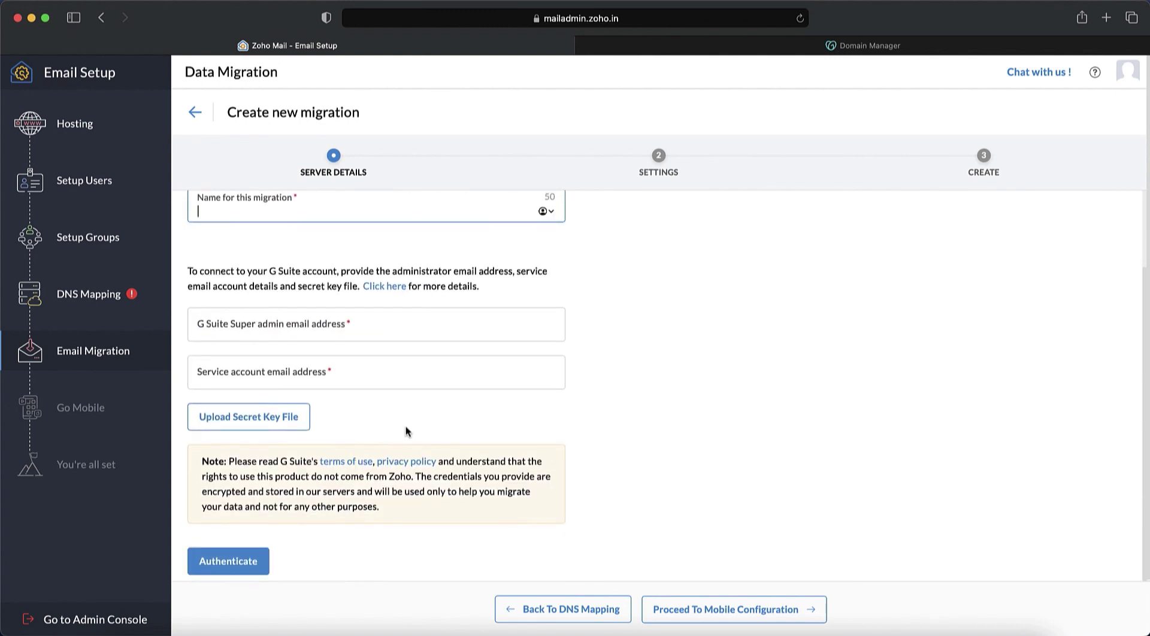
scroll(406, 431, up, 3)
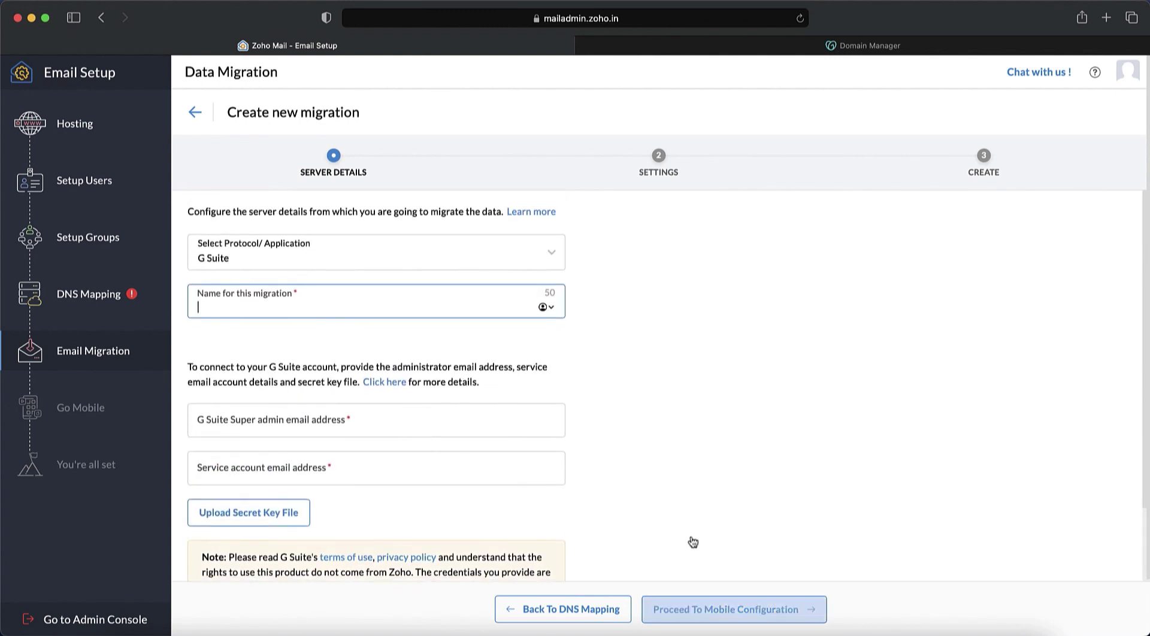
click(704, 611)
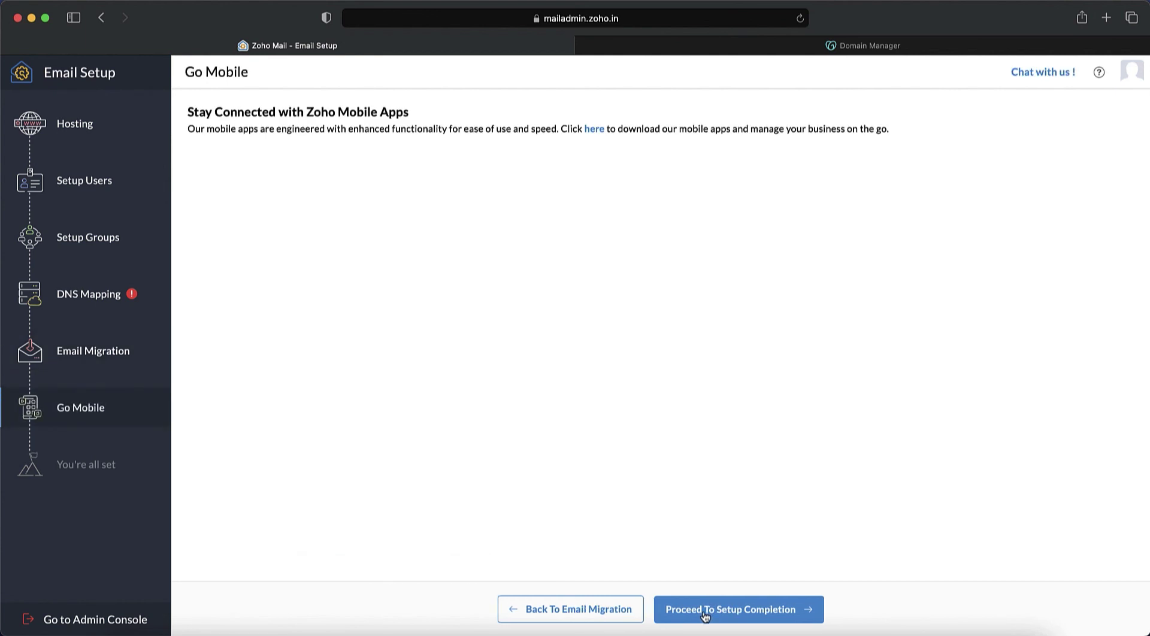
Complete Email Setup and read the Welcome to Zoho Mail message in the inbox.
click(705, 614)
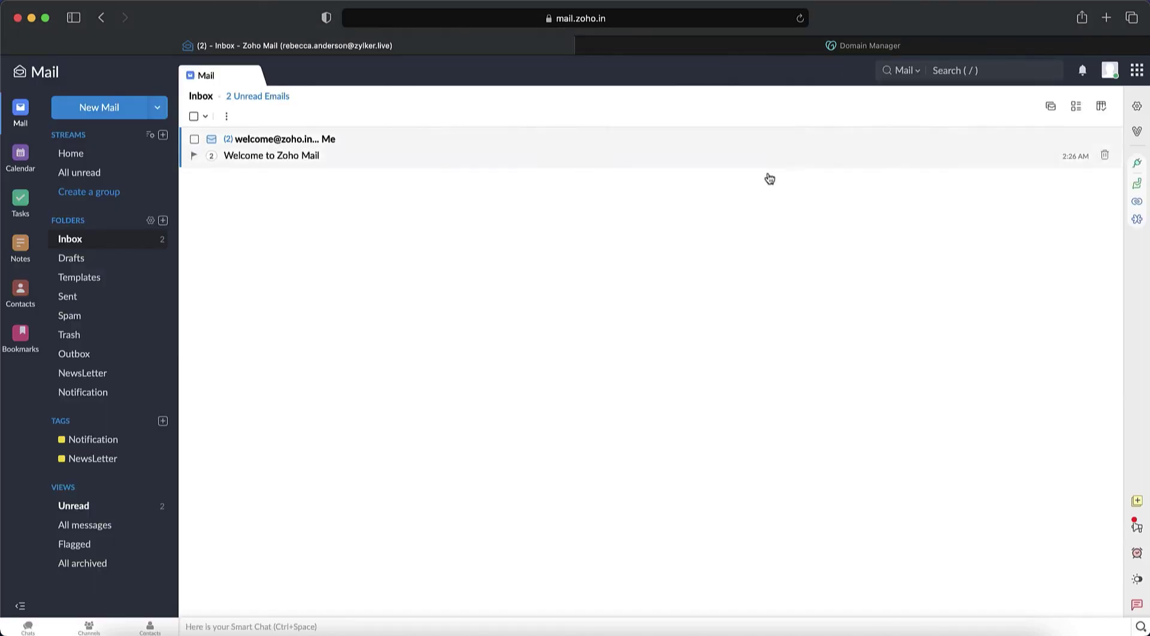
click(765, 157)
scroll(762, 164, down, 3)
scroll(808, 376, down, 15)
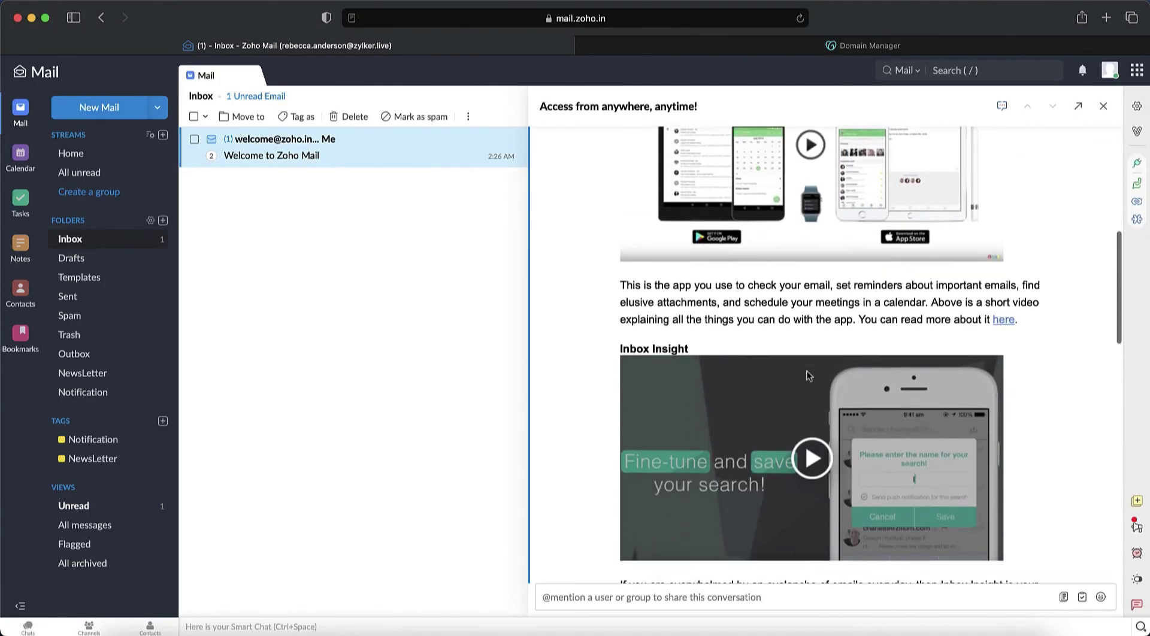